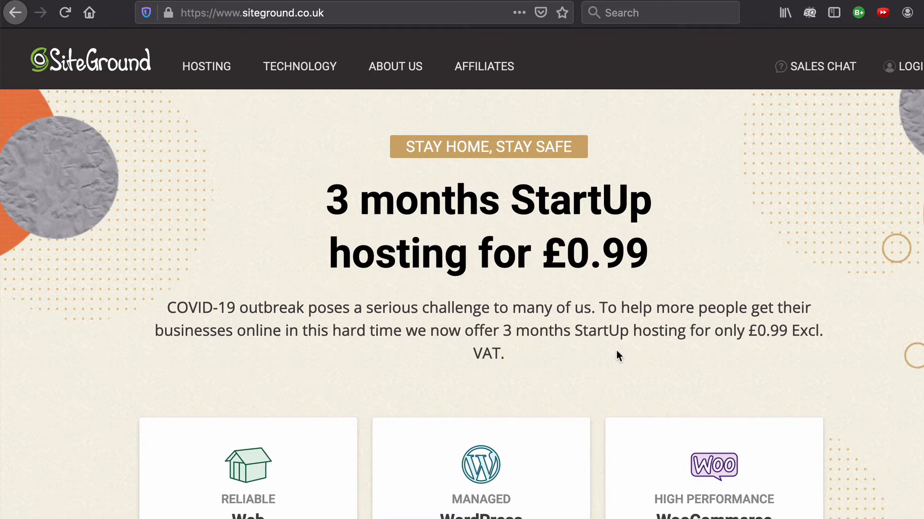
Go to the SiteGround account login, open Site Tools for theycallmehoz.com and review the dashboard's site information
{"action": "left_click", "coordinate": [911, 67]}
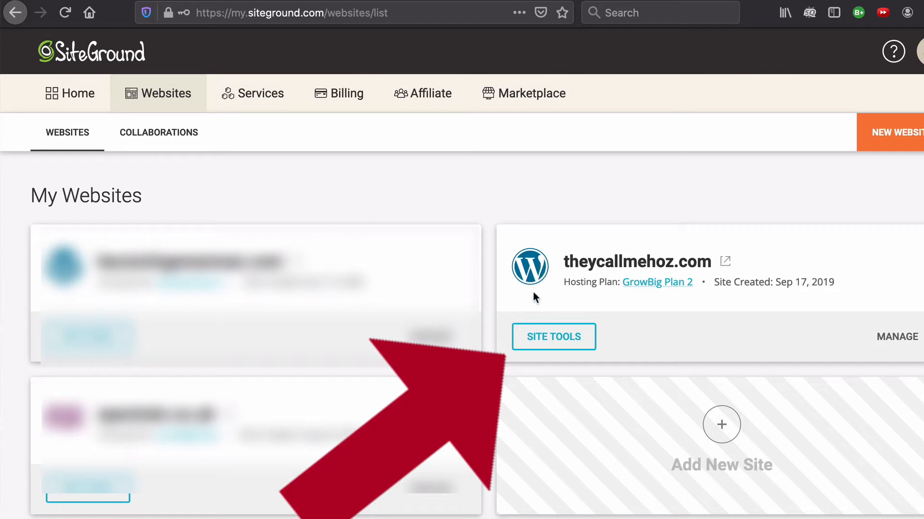
{"action": "left_click", "coordinate": [544, 342]}
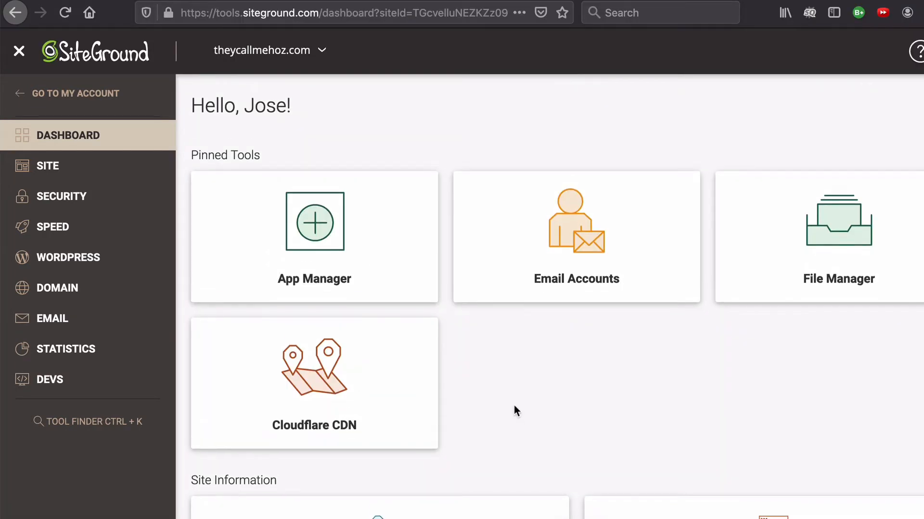
{"action": "scroll", "coordinate": [515, 406], "scroll_direction": "down", "scroll_amount": 5}
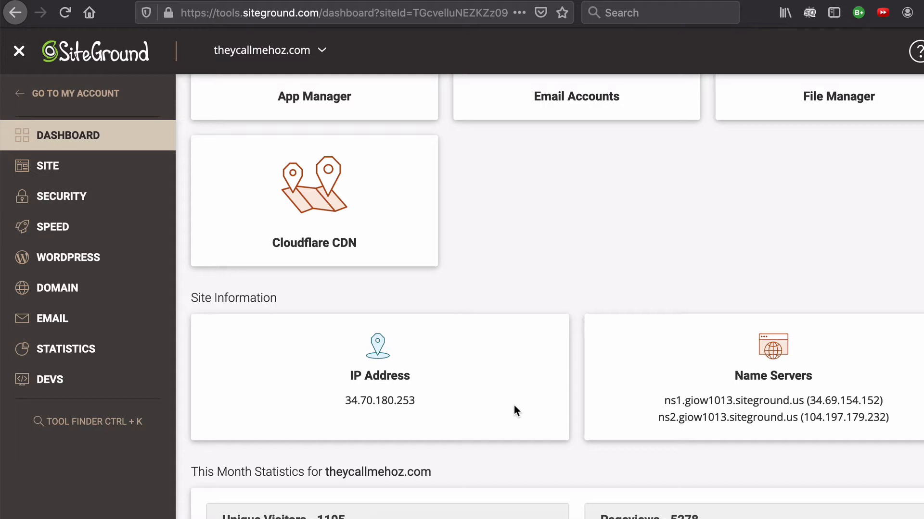
{"action": "scroll", "coordinate": [514, 406], "scroll_direction": "up", "scroll_amount": 4}
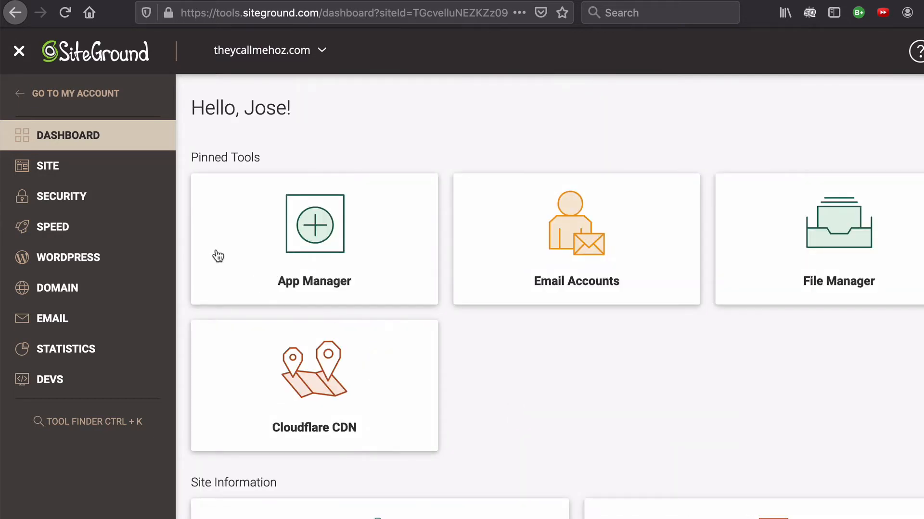
Open the SSL Manager, select theycallmehoz.com as the domain for a new certificate and list the SSL types on offer
{"action": "left_click", "coordinate": [68, 200]}
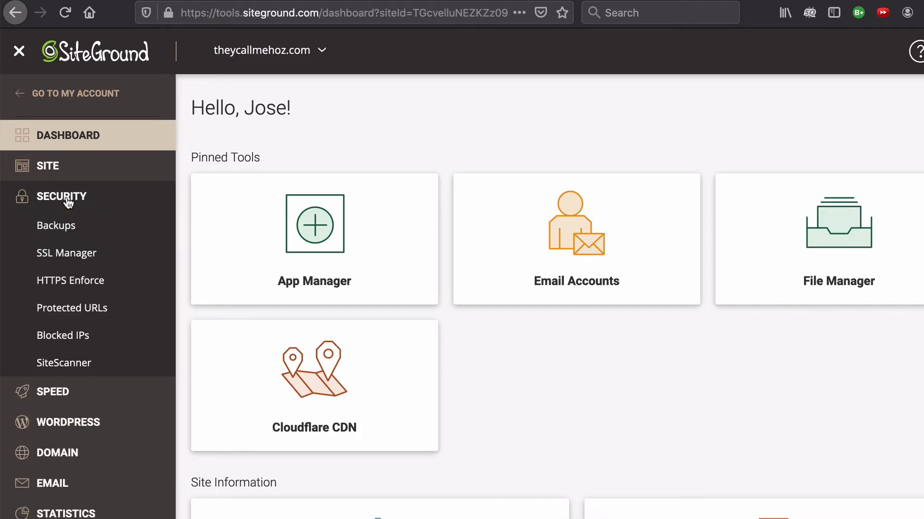
{"action": "left_click", "coordinate": [73, 258]}
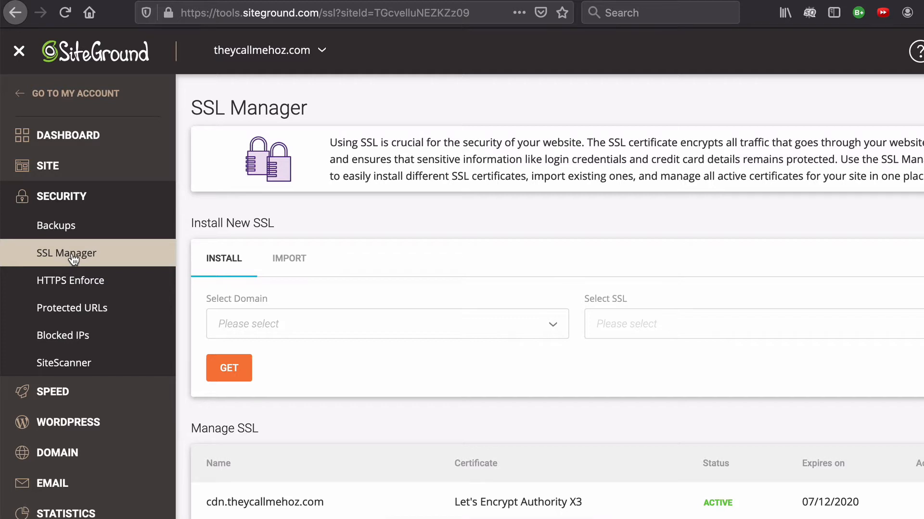
{"action": "scroll", "coordinate": [400, 319], "scroll_direction": "down", "scroll_amount": 1}
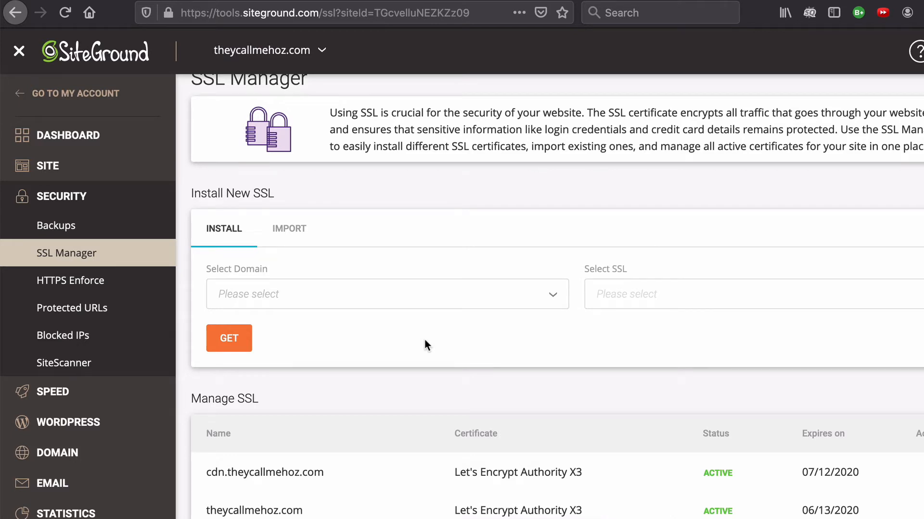
{"action": "scroll", "coordinate": [425, 340], "scroll_direction": "up", "scroll_amount": 1}
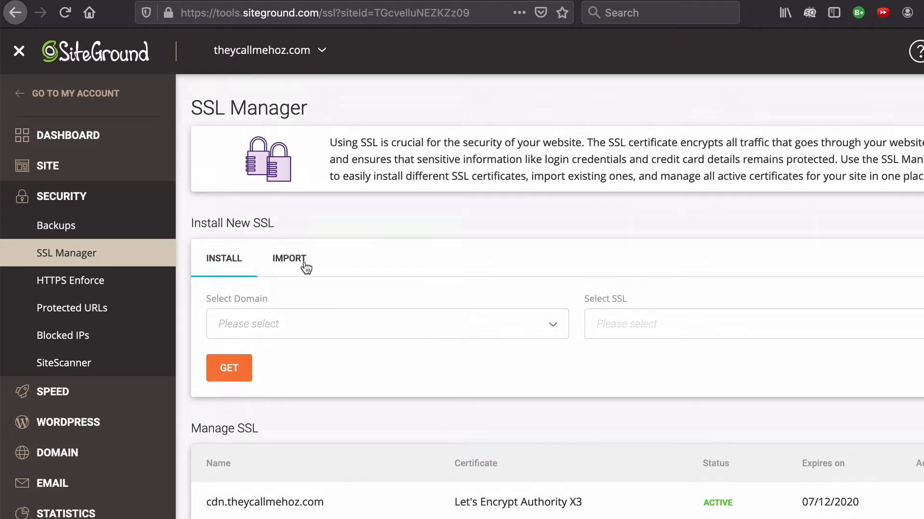
{"action": "left_click", "coordinate": [308, 330]}
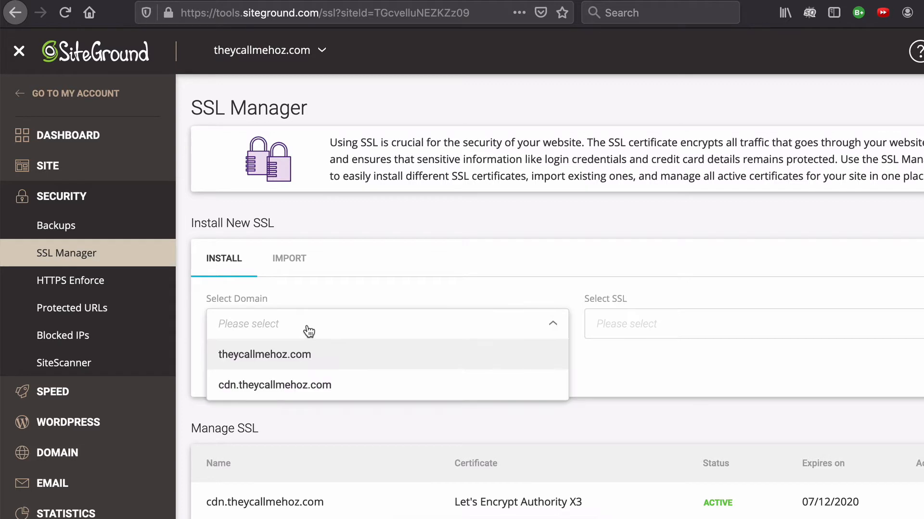
{"action": "left_click", "coordinate": [388, 362]}
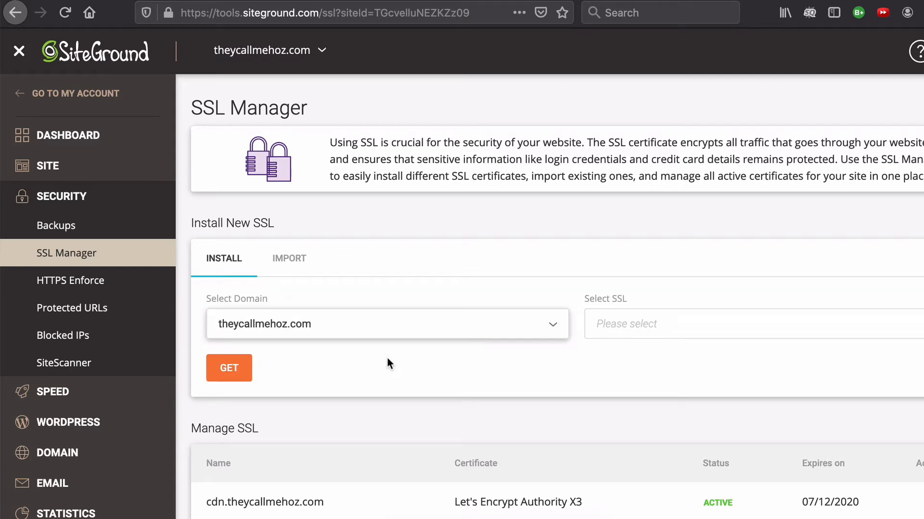
{"action": "left_click", "coordinate": [687, 331]}
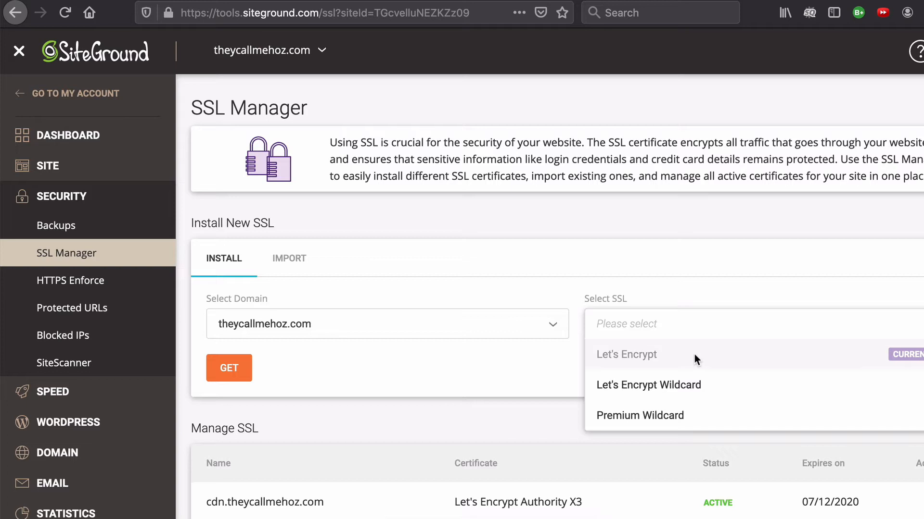
Check the HTTPS Enforce settings of the site's domains and return to the dashboard
{"action": "left_click", "coordinate": [88, 284]}
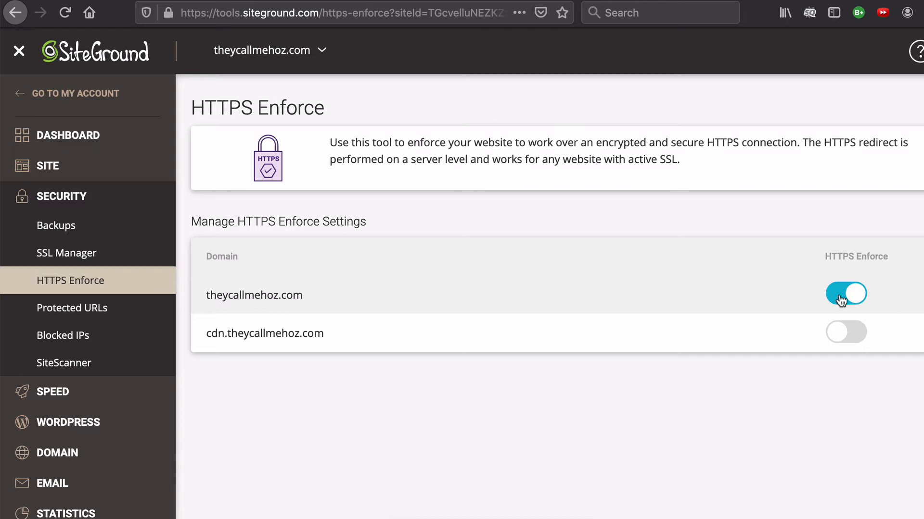
{"action": "left_click", "coordinate": [74, 139]}
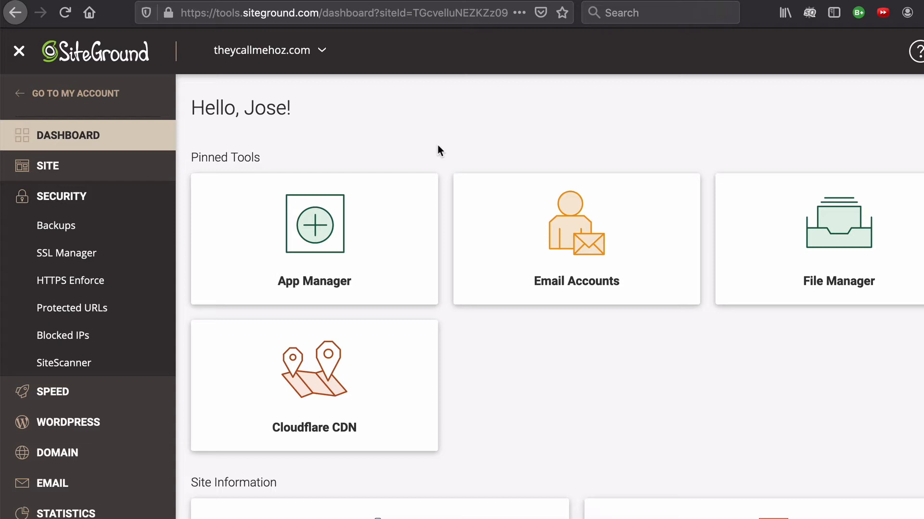
View the site's File Manager and its FTP Accounts page
{"action": "left_click", "coordinate": [48, 169]}
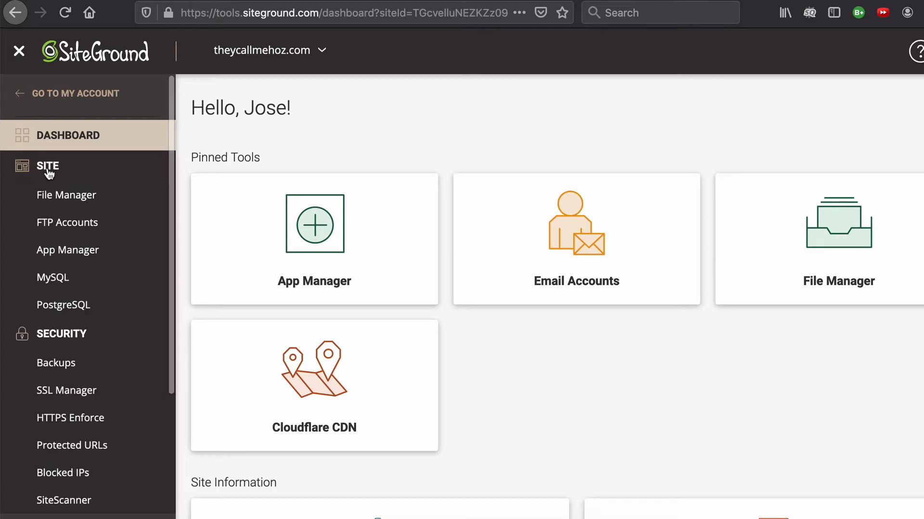
{"action": "left_click", "coordinate": [73, 195]}
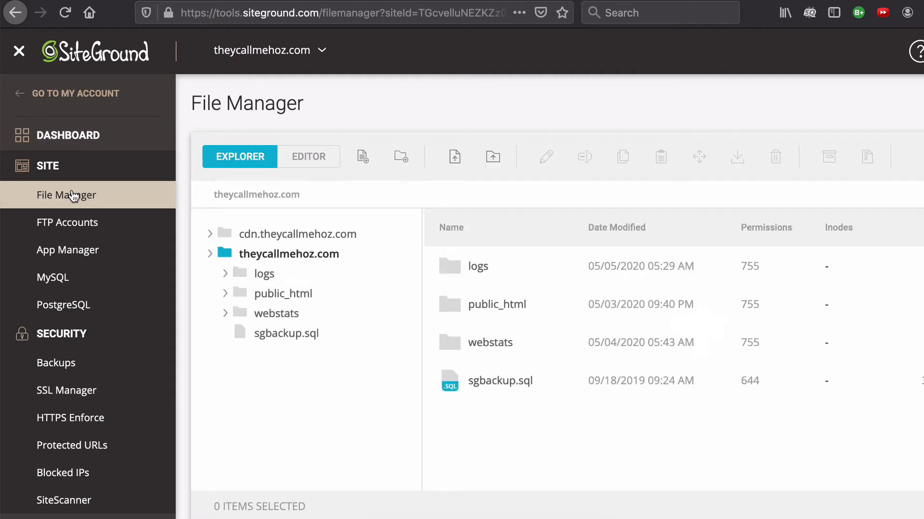
{"action": "left_click", "coordinate": [81, 225]}
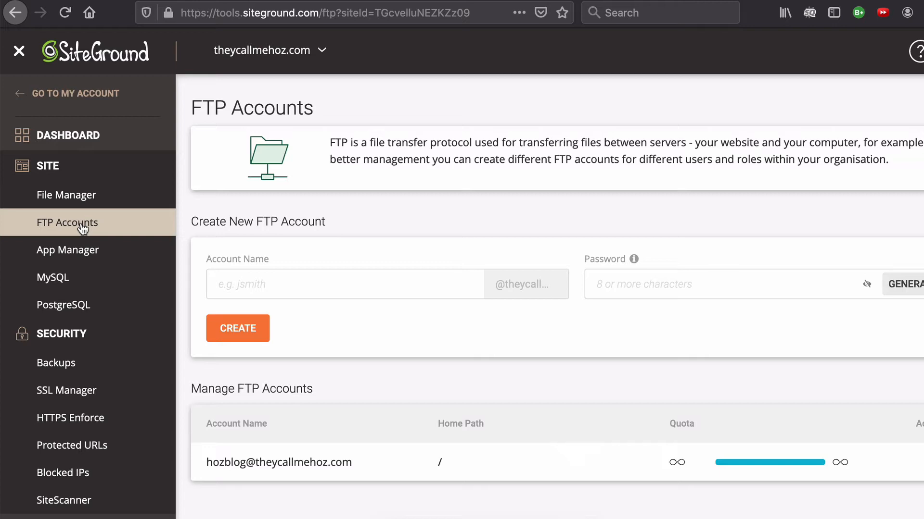
Examine the Backups page, including the form for naming a new backup and the list of existing backups
{"action": "scroll", "coordinate": [91, 228], "scroll_direction": "down", "scroll_amount": 5}
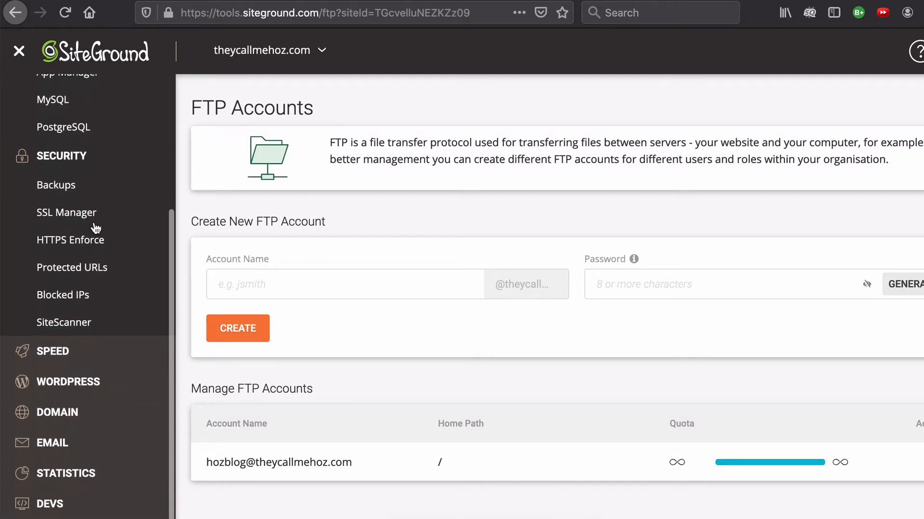
{"action": "left_click", "coordinate": [70, 191]}
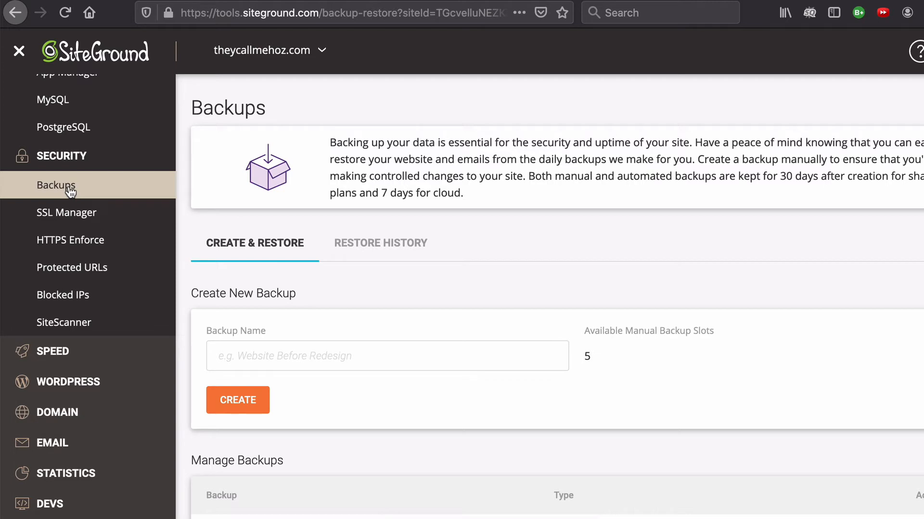
{"action": "scroll", "coordinate": [397, 331], "scroll_direction": "down", "scroll_amount": 1}
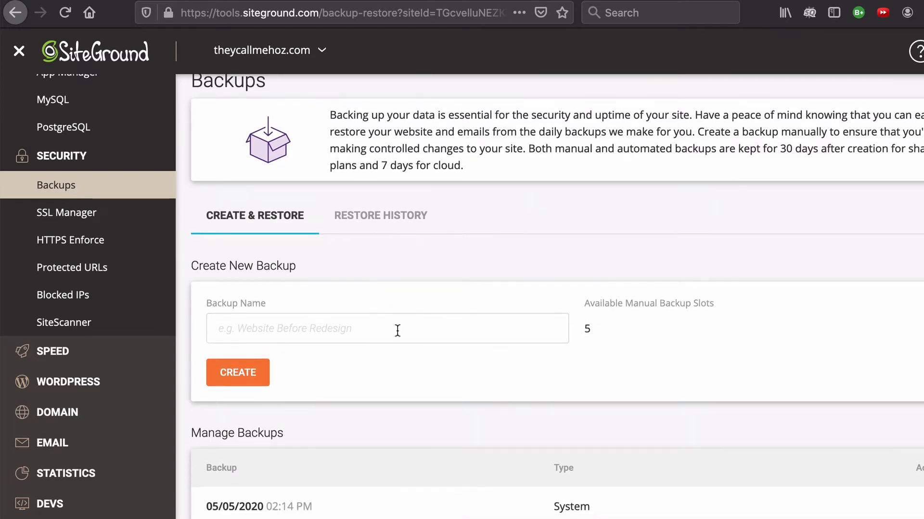
{"action": "left_click", "coordinate": [397, 330]}
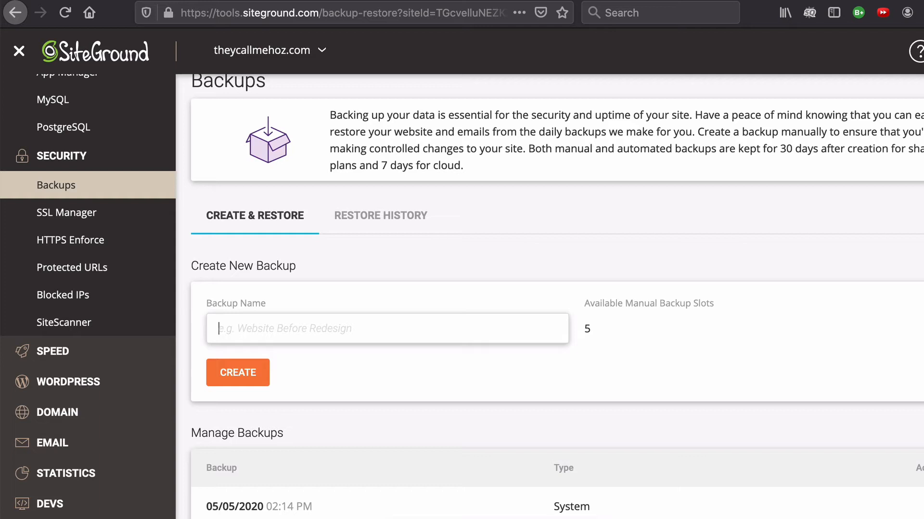
{"action": "scroll", "coordinate": [400, 332], "scroll_direction": "up", "scroll_amount": 1}
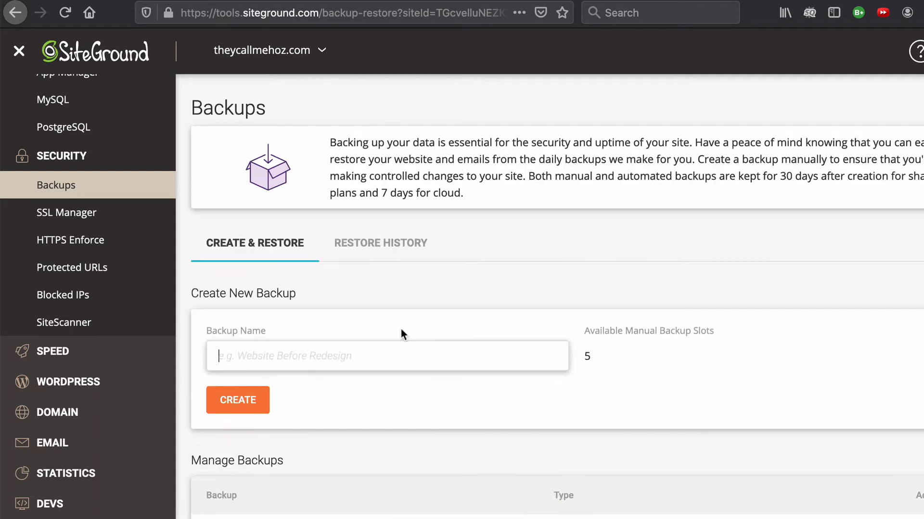
{"action": "scroll", "coordinate": [400, 332], "scroll_direction": "down", "scroll_amount": 5}
{"action": "scroll", "coordinate": [403, 334], "scroll_direction": "down", "scroll_amount": 1}
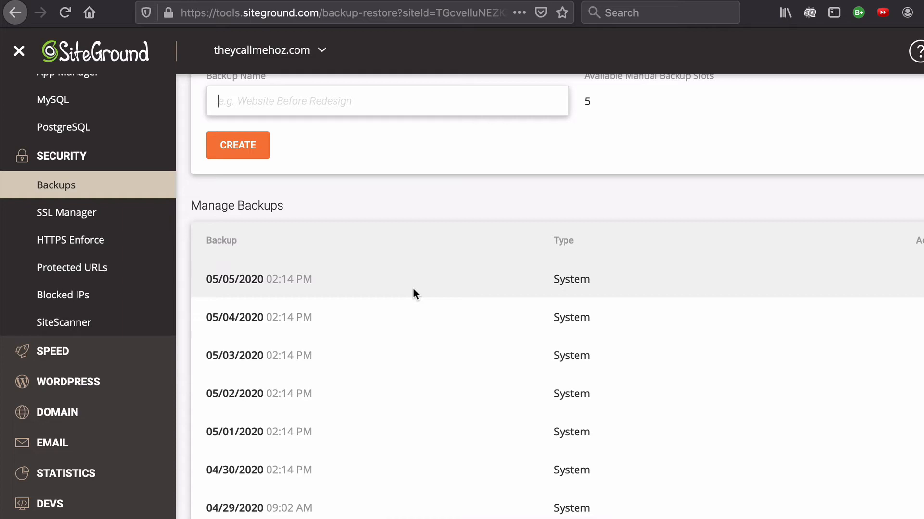
{"action": "scroll", "coordinate": [415, 293], "scroll_direction": "up", "scroll_amount": 5}
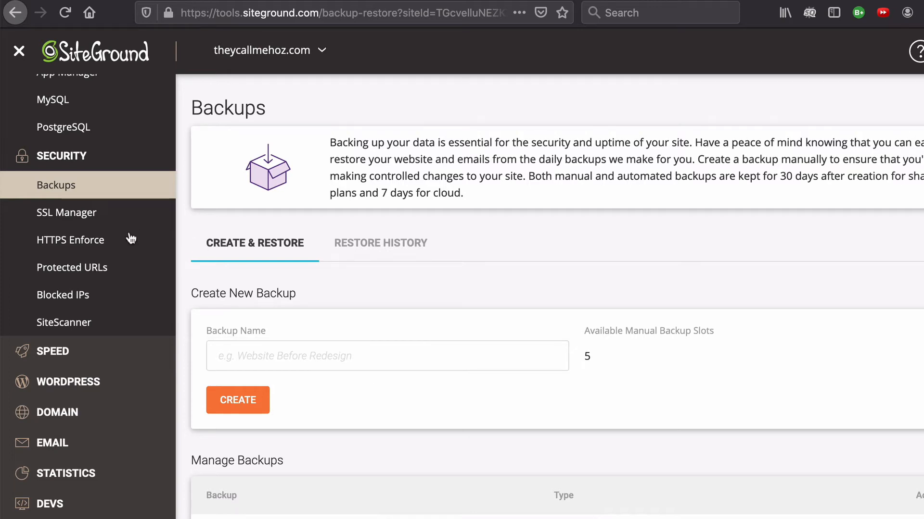
View the Protected URLs form and the Blocked IPs form with its IP range field
{"action": "left_click", "coordinate": [84, 276]}
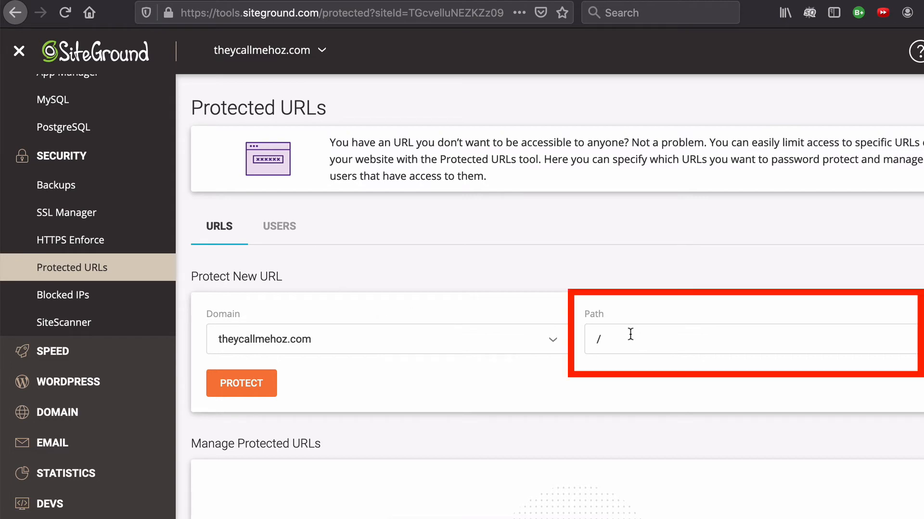
{"action": "left_click", "coordinate": [258, 392]}
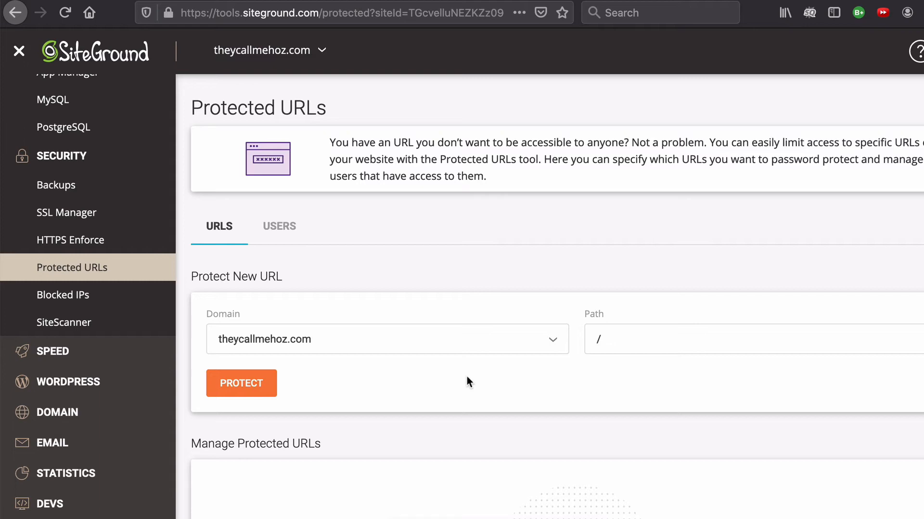
{"action": "left_click", "coordinate": [69, 299]}
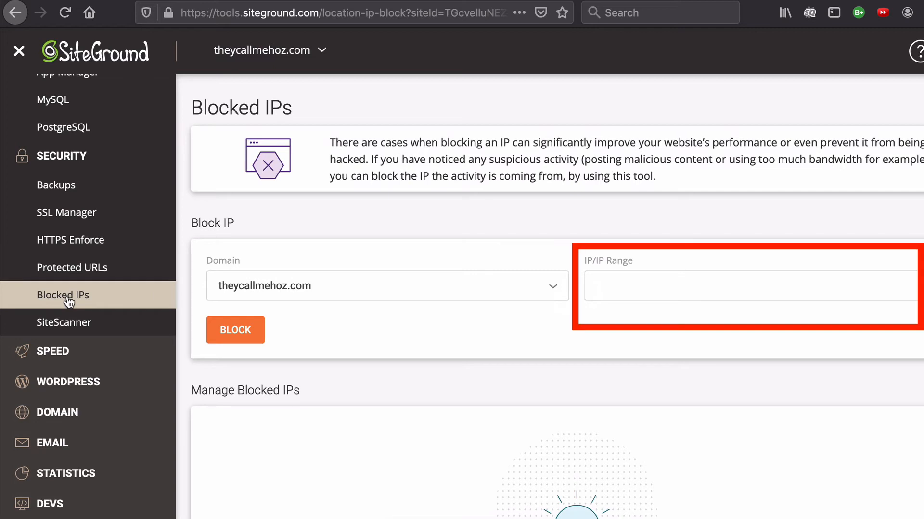
{"action": "left_click", "coordinate": [624, 291]}
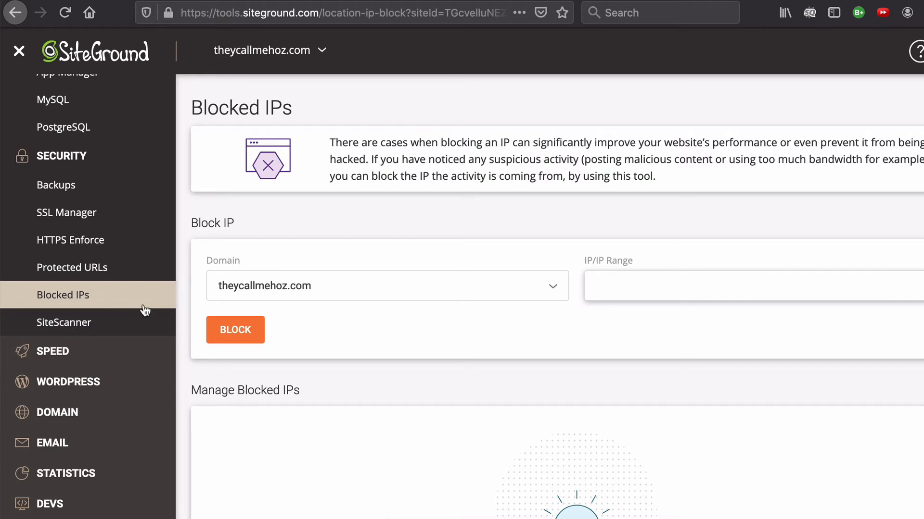
View the SiteScanner page and the Cloudflare CDN activation options for theycallmehoz.com
{"action": "left_click", "coordinate": [64, 329]}
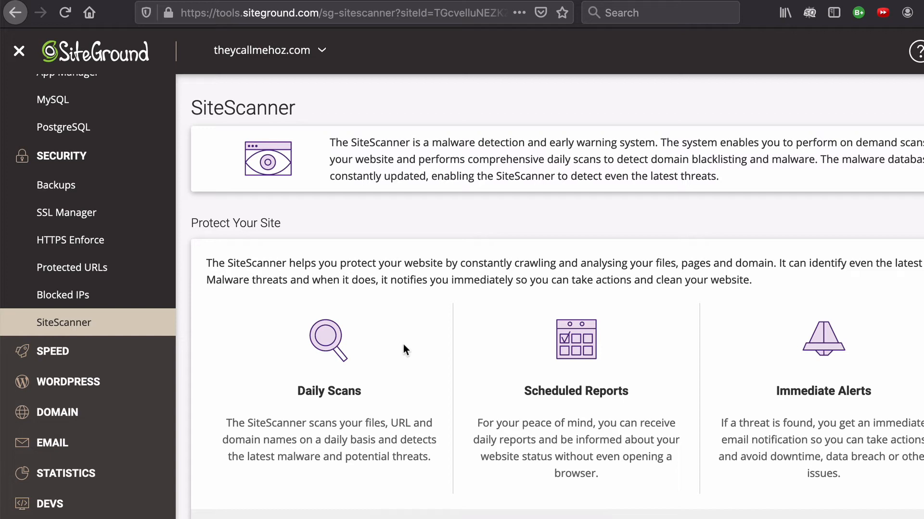
{"action": "left_click", "coordinate": [54, 356]}
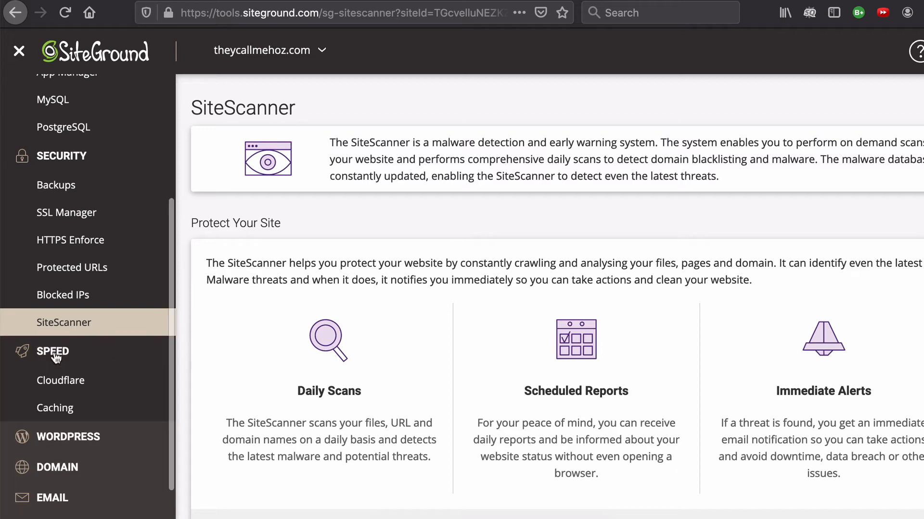
{"action": "left_click", "coordinate": [61, 382]}
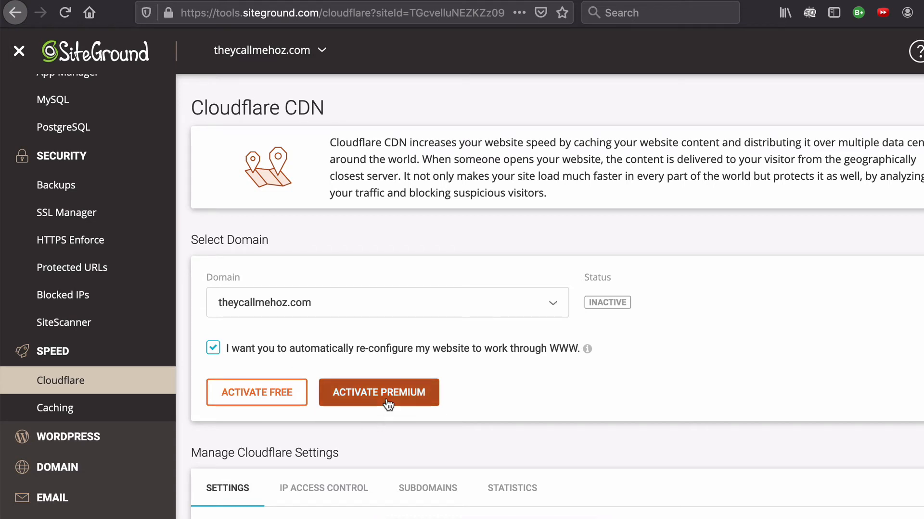
Open the site's Caching page, and search the WordPress plugin directory in the WordPress admin for "sg optimizer"
{"action": "left_click", "coordinate": [55, 407]}
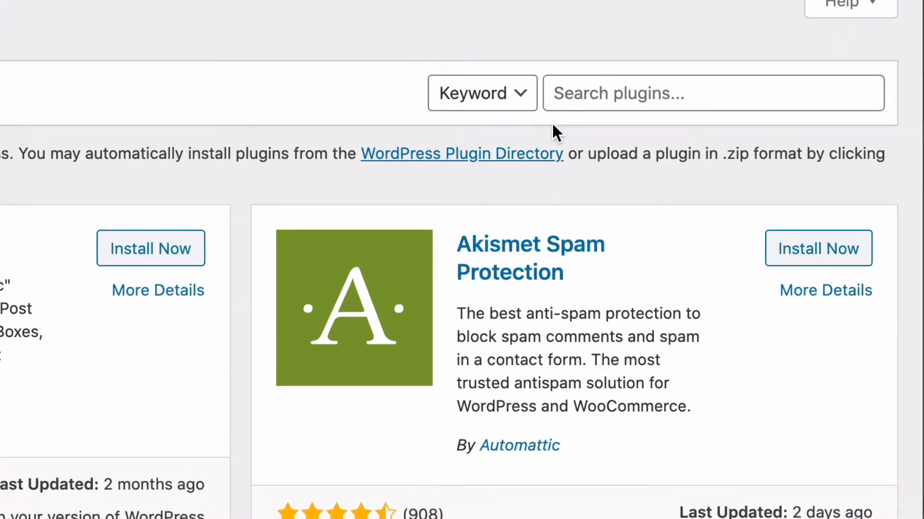
{"action": "left_click", "coordinate": [685, 112]}
{"action": "type", "text": "sg optimizer"}
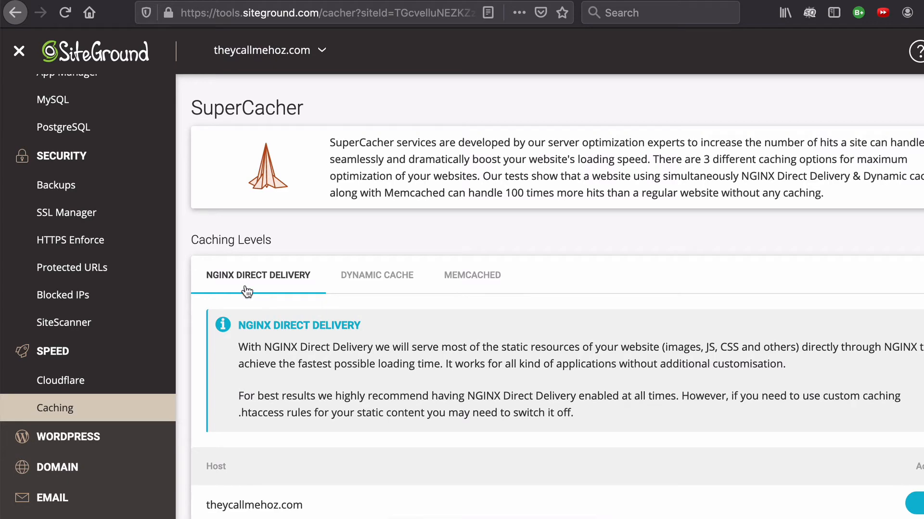
Review the NGINX Direct Delivery host settings and the Dynamic Cache description, highlighting its instruction to download the plugin
{"action": "scroll", "coordinate": [465, 326], "scroll_direction": "down", "scroll_amount": 2}
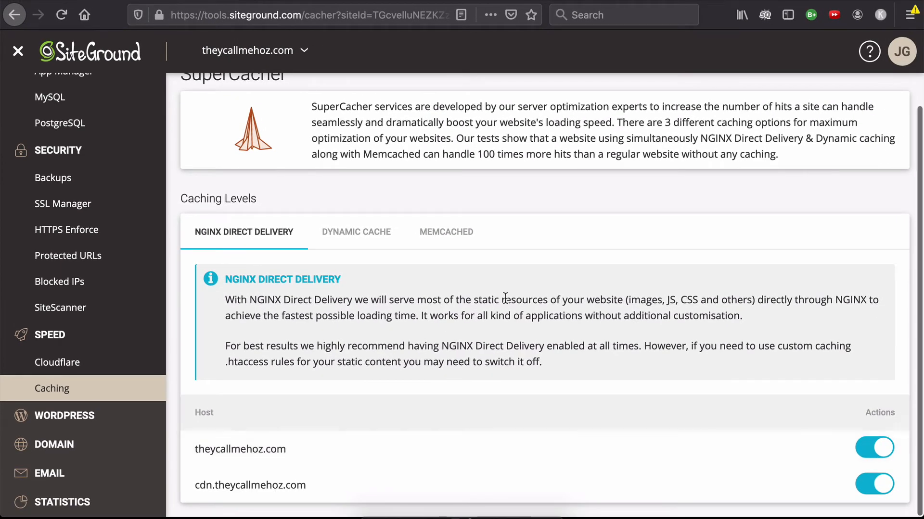
{"action": "left_click", "coordinate": [358, 247]}
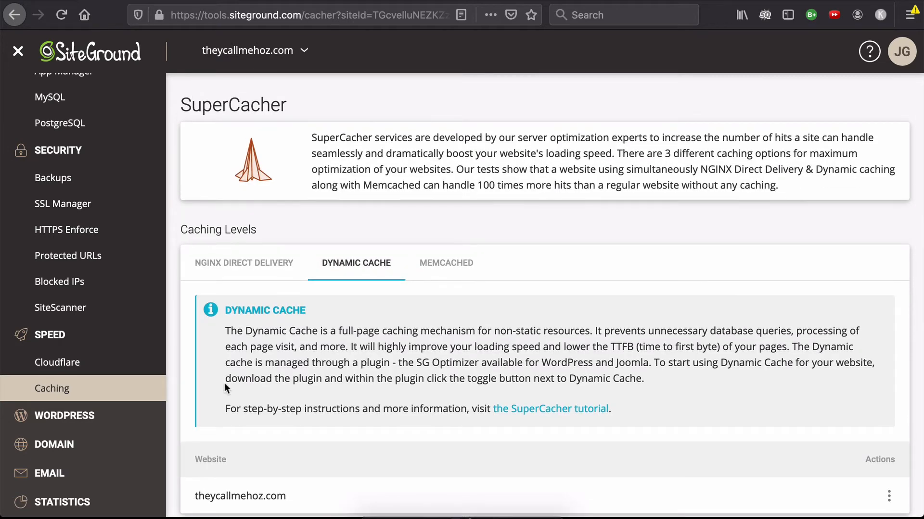
{"action": "left_click_drag", "start_coordinate": [225, 380], "coordinate": [441, 379]}
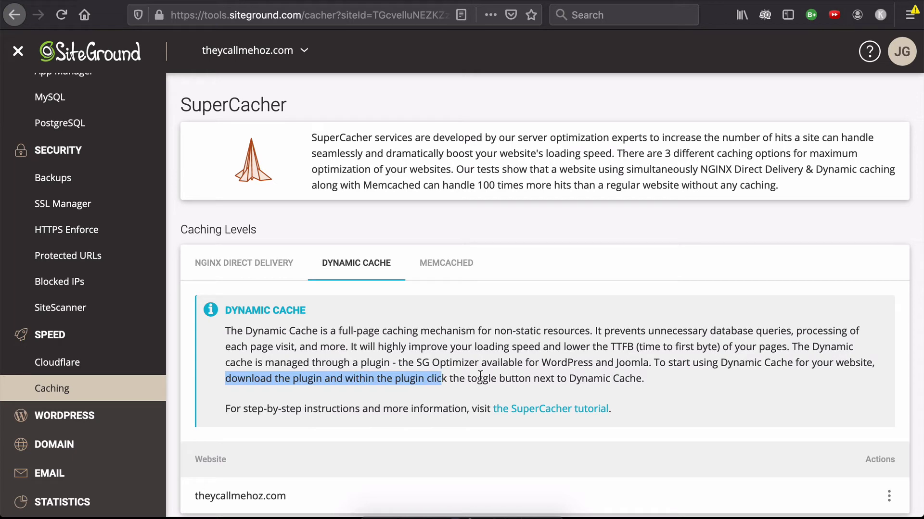
Highlight the Dynamic Cache instruction to download the plugin and toggle it, and view the Memcached description and its All Sites setting
{"action": "left_click_drag", "start_coordinate": [645, 379], "coordinate": [225, 380]}
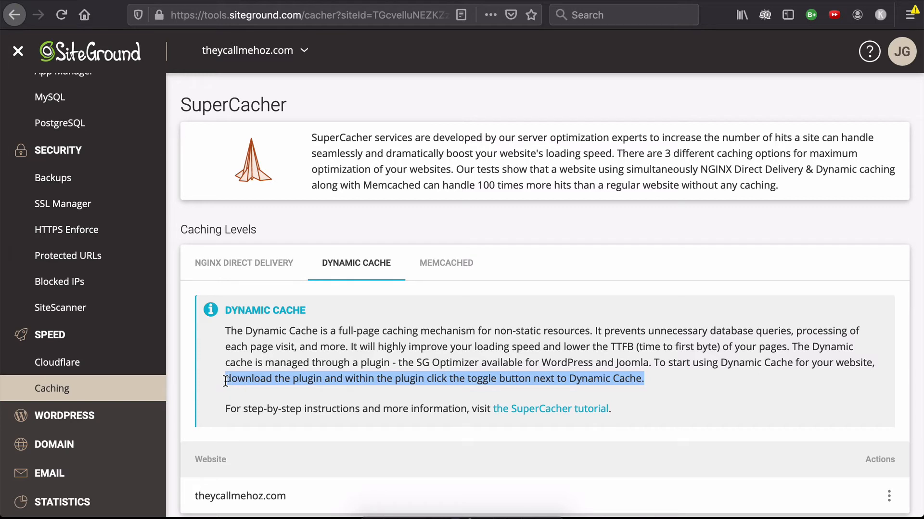
{"action": "left_click", "coordinate": [500, 245]}
{"action": "left_click", "coordinate": [447, 264]}
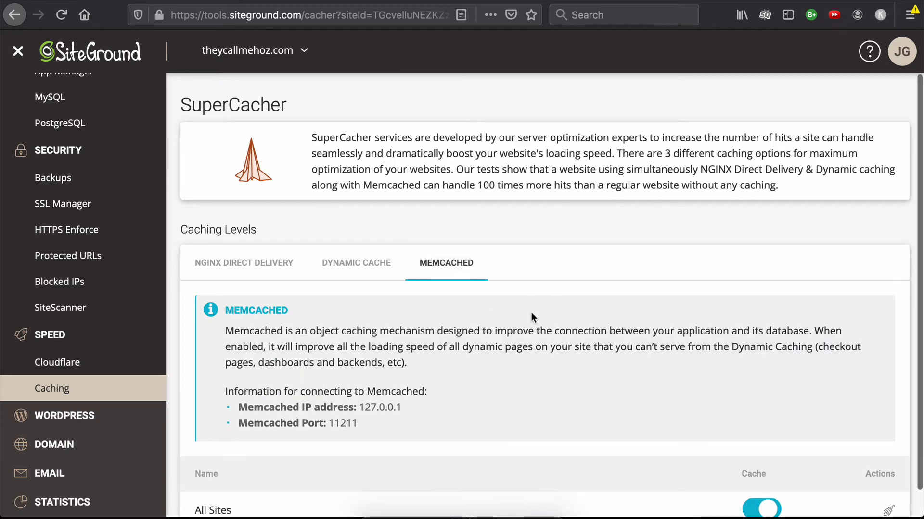
{"action": "scroll", "coordinate": [531, 312], "scroll_direction": "down", "scroll_amount": 1}
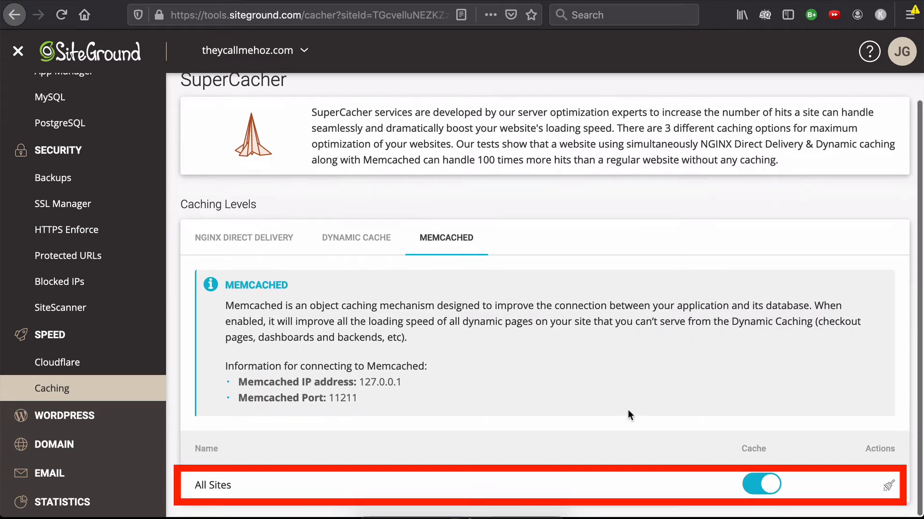
{"action": "scroll", "coordinate": [628, 410], "scroll_direction": "up", "scroll_amount": 1}
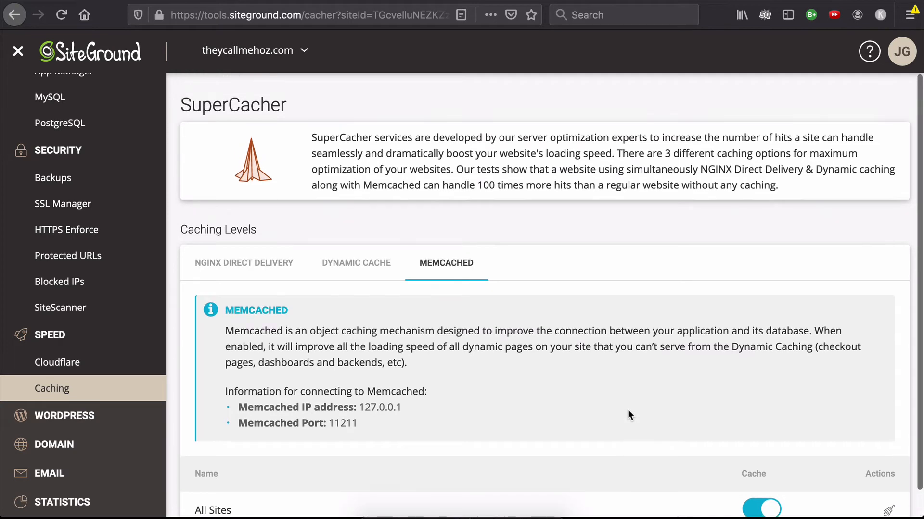
Review the NGINX Direct Delivery, Dynamic Cache and Memcached caching levels once more, returning to NGINX Direct Delivery
{"action": "left_click", "coordinate": [231, 265]}
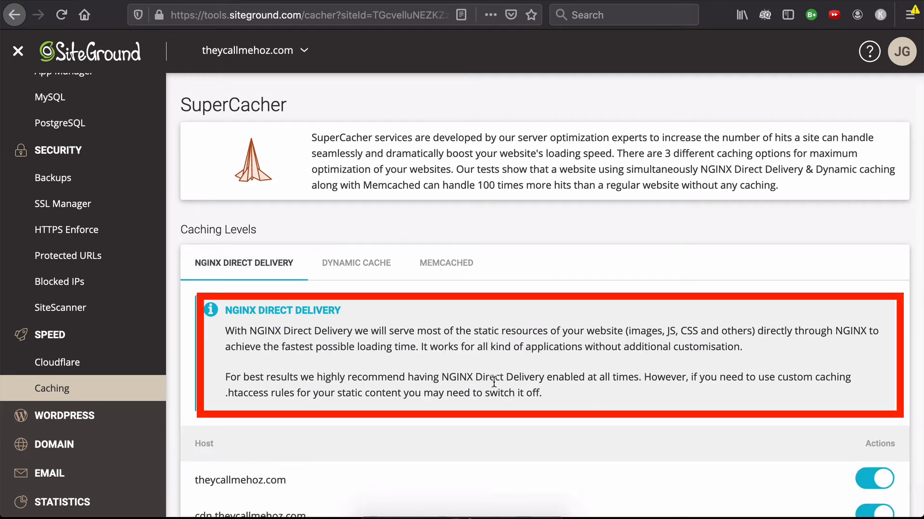
{"action": "left_click", "coordinate": [346, 265]}
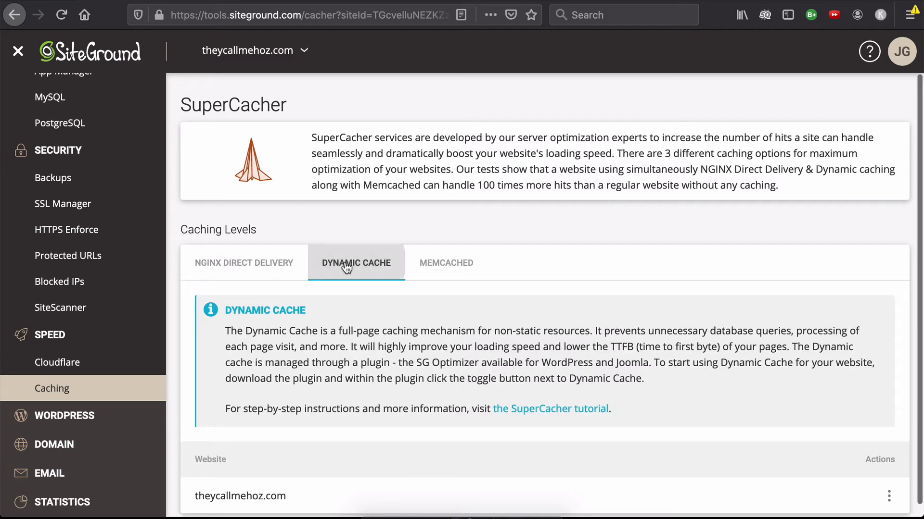
{"action": "left_click", "coordinate": [463, 265]}
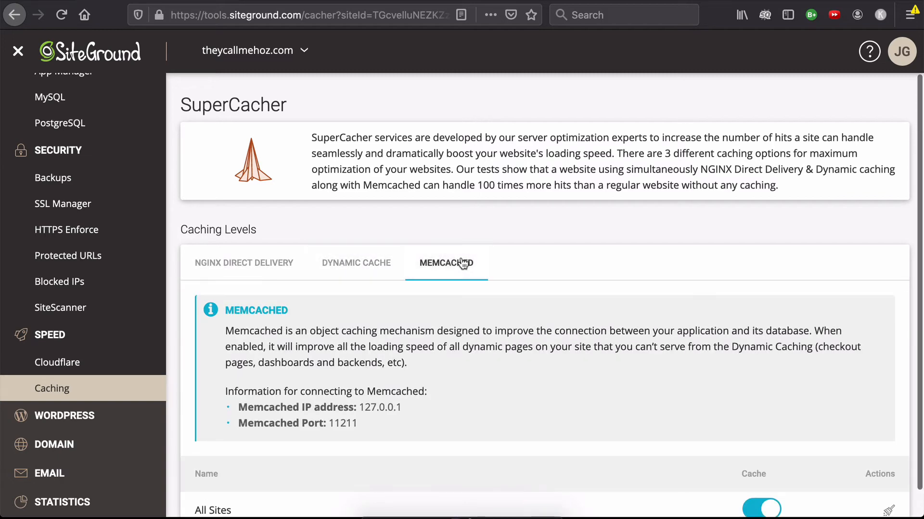
{"action": "left_click", "coordinate": [255, 267]}
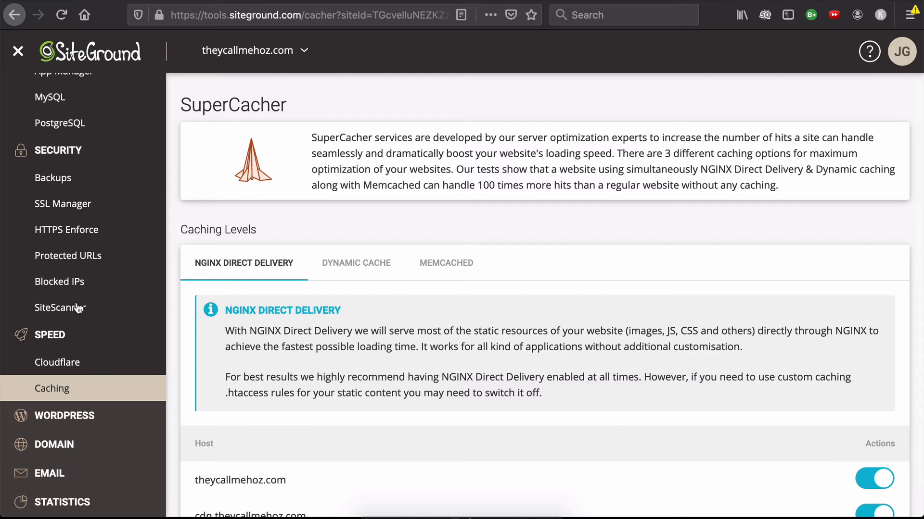
View the WordPress tools for installing and managing sites, creating staging copies and generating a migration token
{"action": "scroll", "coordinate": [75, 310], "scroll_direction": "down", "scroll_amount": 3}
{"action": "left_click", "coordinate": [64, 345]}
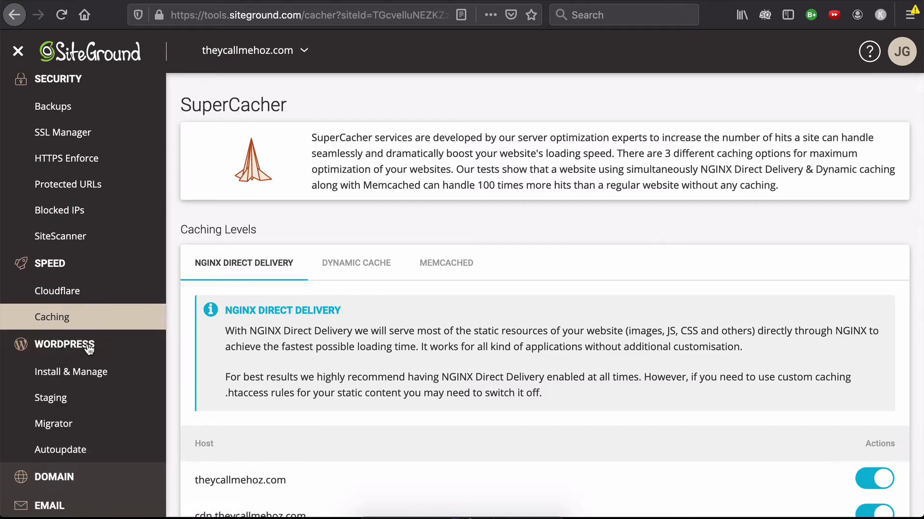
{"action": "left_click", "coordinate": [79, 384]}
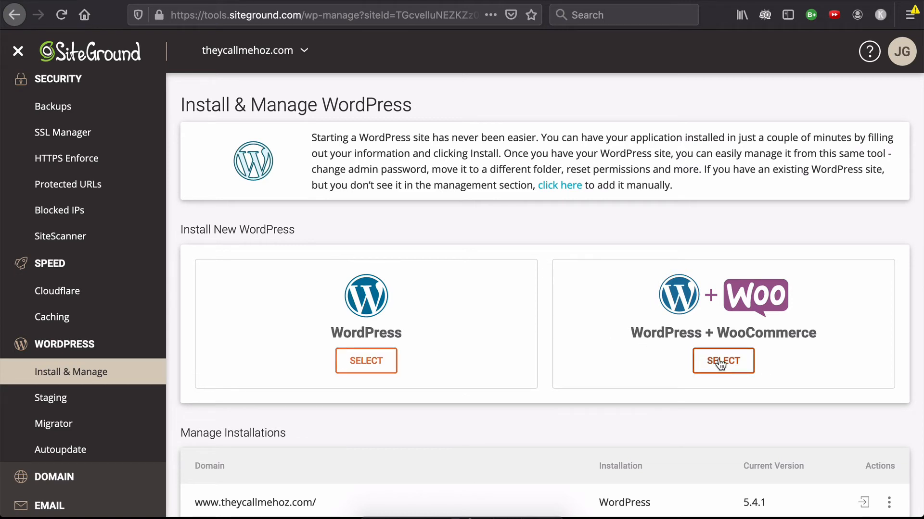
{"action": "left_click", "coordinate": [49, 397]}
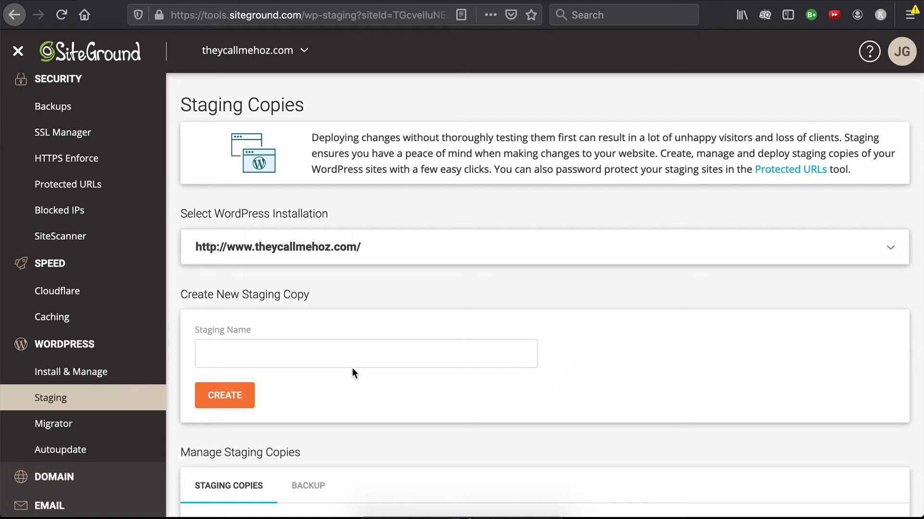
{"action": "left_click", "coordinate": [73, 427]}
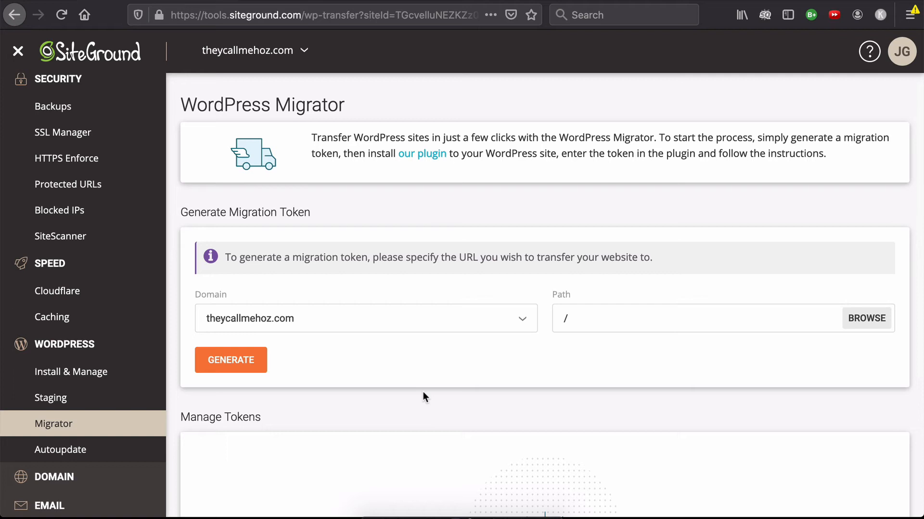
Open the WordPress Autoupdate settings and check the Major Release and Minor Release descriptions
{"action": "left_click", "coordinate": [75, 456]}
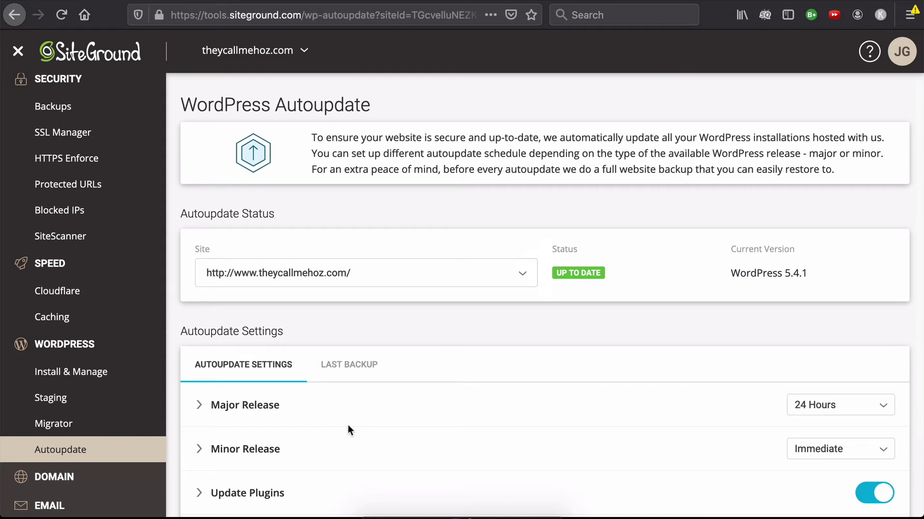
{"action": "left_click", "coordinate": [199, 406]}
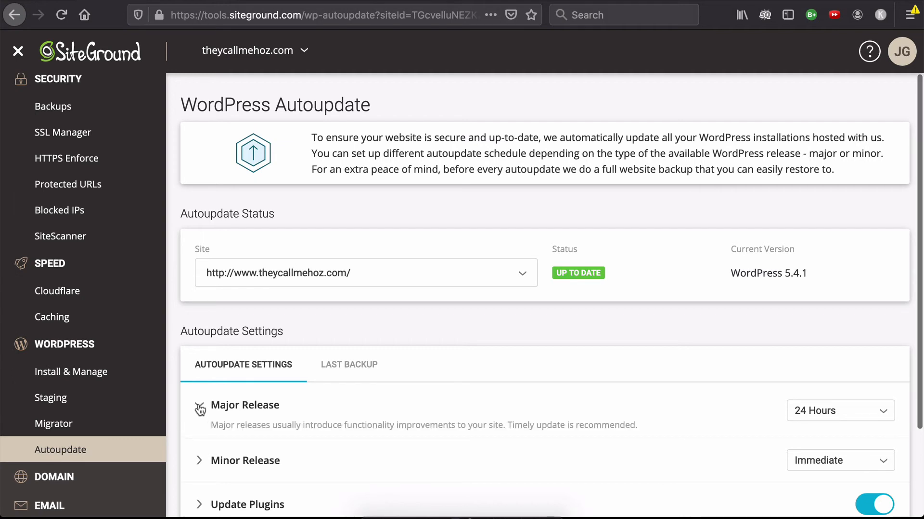
{"action": "left_click", "coordinate": [200, 408]}
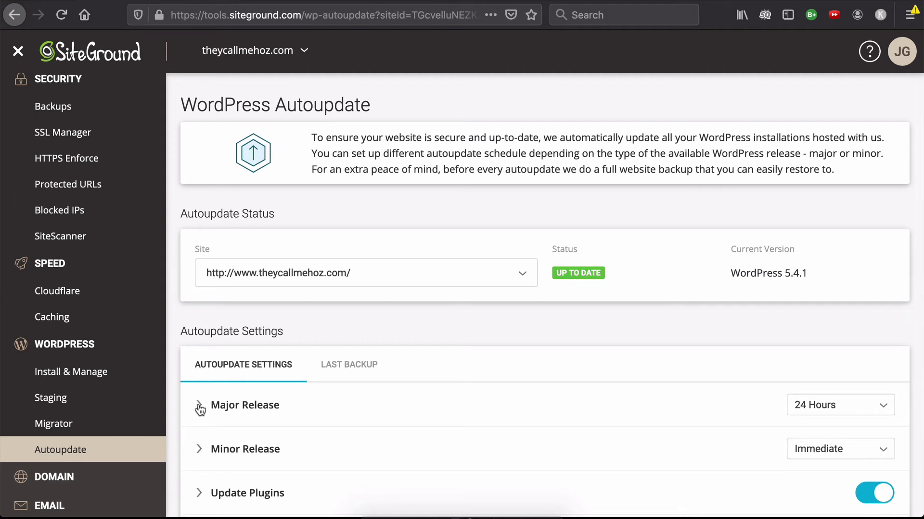
{"action": "left_click", "coordinate": [199, 449]}
{"action": "left_click", "coordinate": [198, 449]}
Tour the domain tools: Parked Domains, Subdomains, Redirects and the DNS Zone Editor for theycallmehoz.com
{"action": "scroll", "coordinate": [104, 392], "scroll_direction": "down", "scroll_amount": 2}
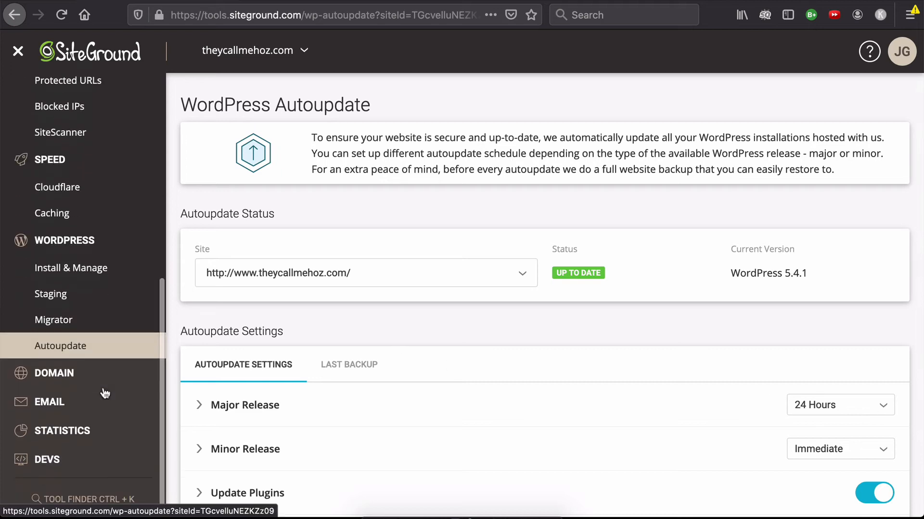
{"action": "left_click", "coordinate": [67, 381]}
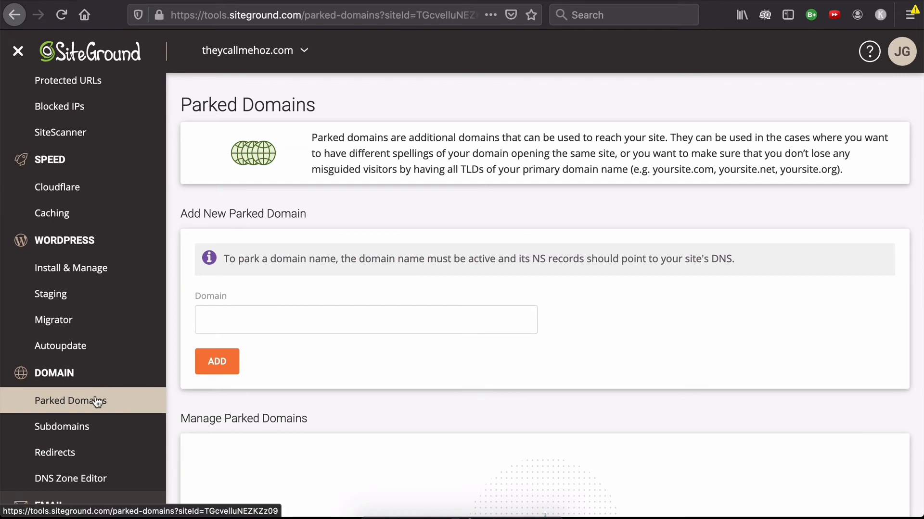
{"action": "left_click", "coordinate": [77, 434]}
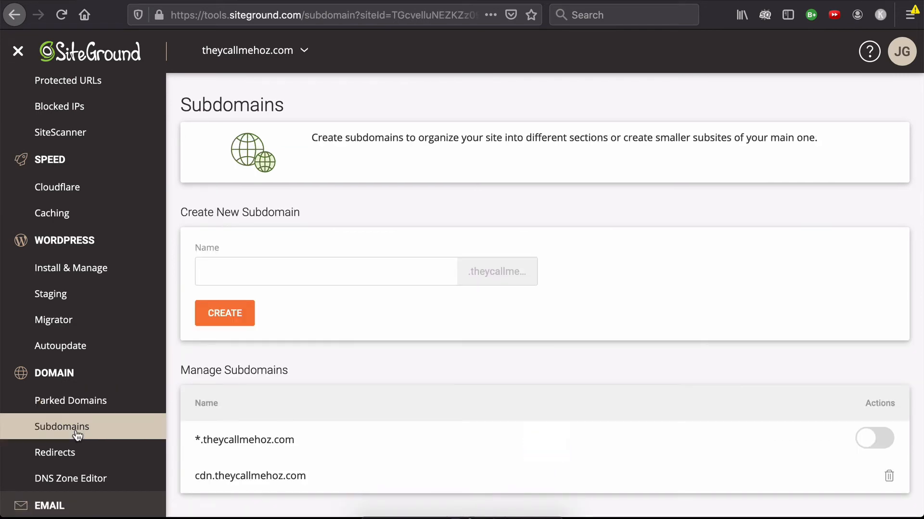
{"action": "left_click", "coordinate": [140, 456]}
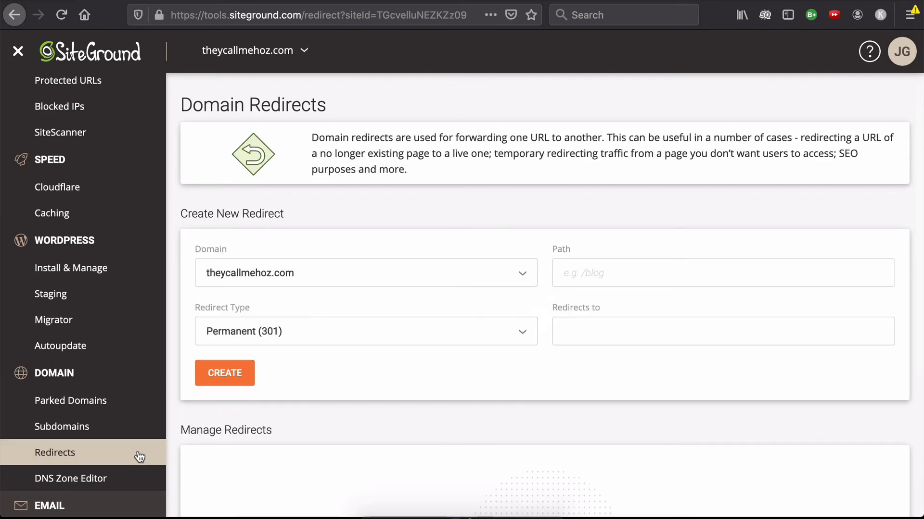
{"action": "left_click", "coordinate": [98, 484]}
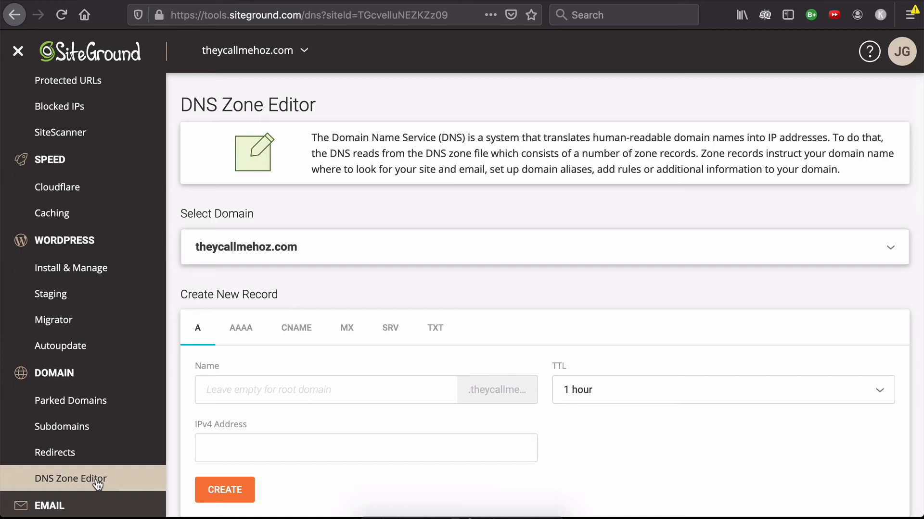
View the forms for creating email accounts, forwarders and autoresponders for theycallmehoz.com
{"action": "scroll", "coordinate": [91, 462], "scroll_direction": "down", "scroll_amount": 2}
{"action": "left_click", "coordinate": [84, 435]}
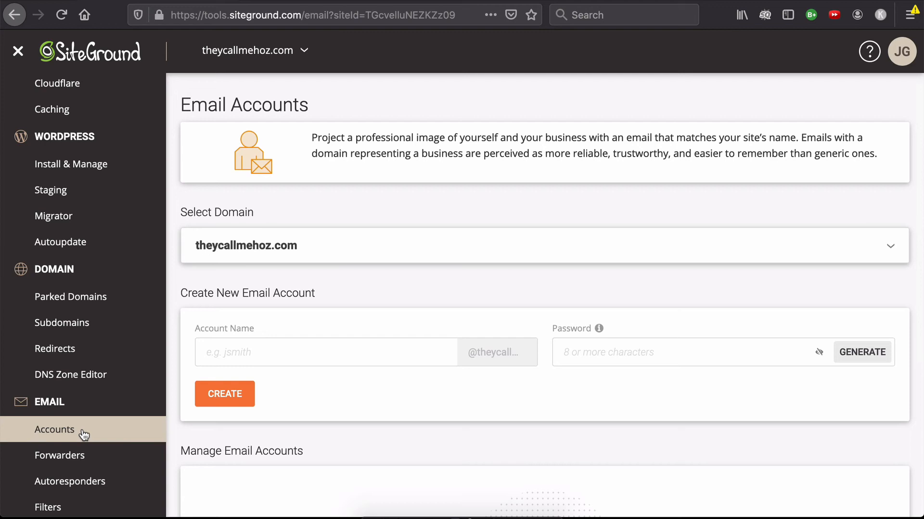
{"action": "left_click", "coordinate": [89, 460]}
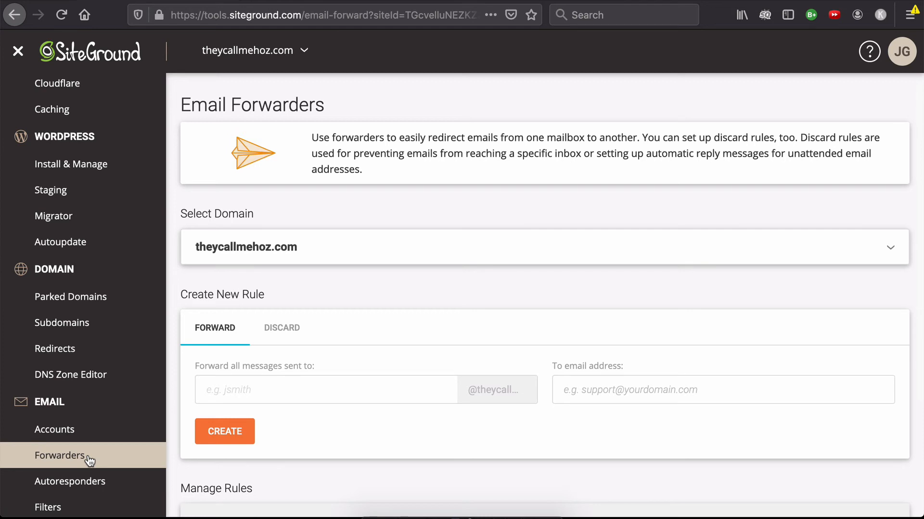
{"action": "left_click", "coordinate": [102, 482]}
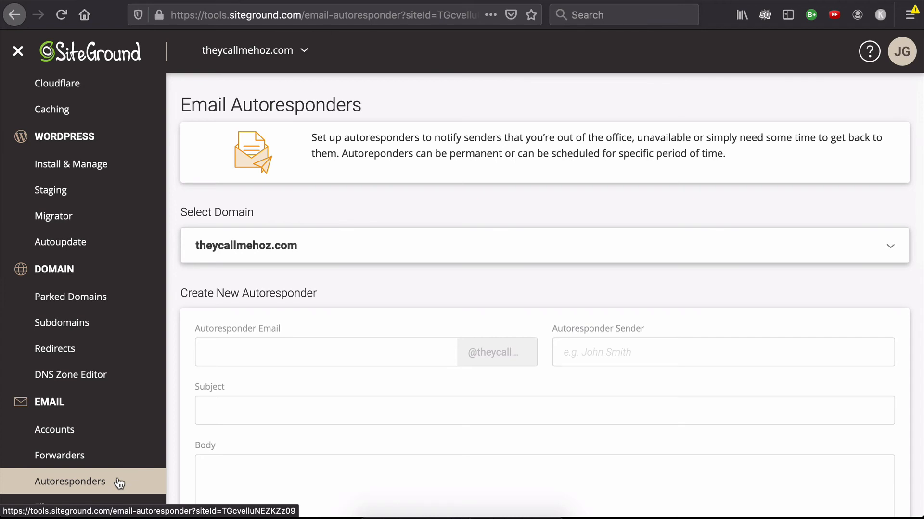
View the Email Filters page, the SPF and DKIM authentication settings, and the Spam Protection page
{"action": "scroll", "coordinate": [86, 305], "scroll_direction": "down", "scroll_amount": 3}
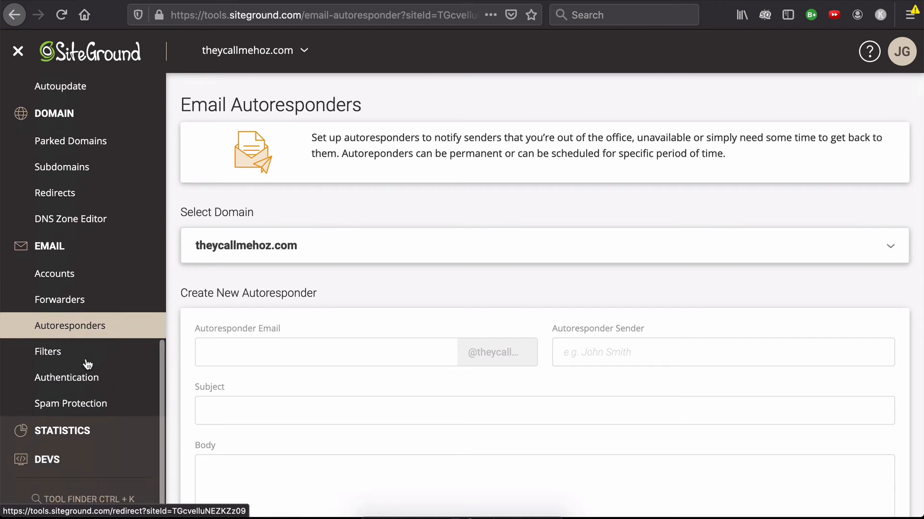
{"action": "left_click", "coordinate": [61, 356]}
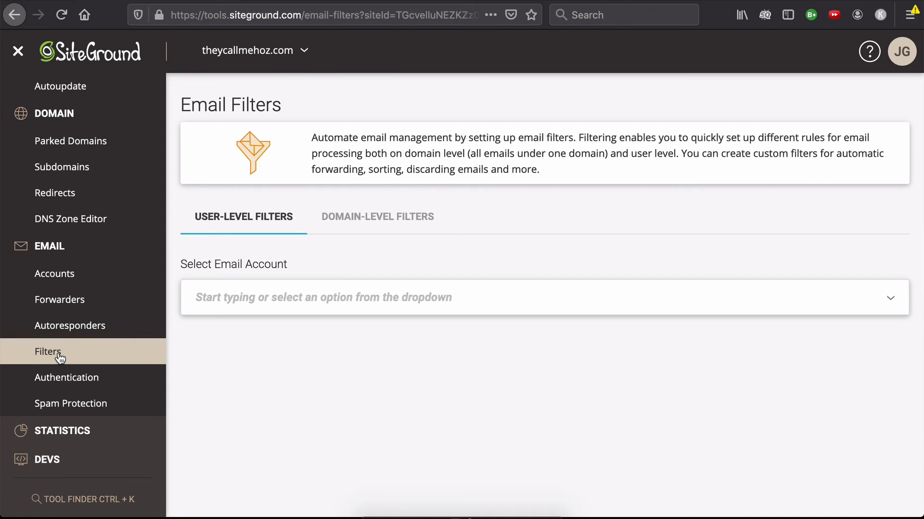
{"action": "left_click", "coordinate": [89, 379]}
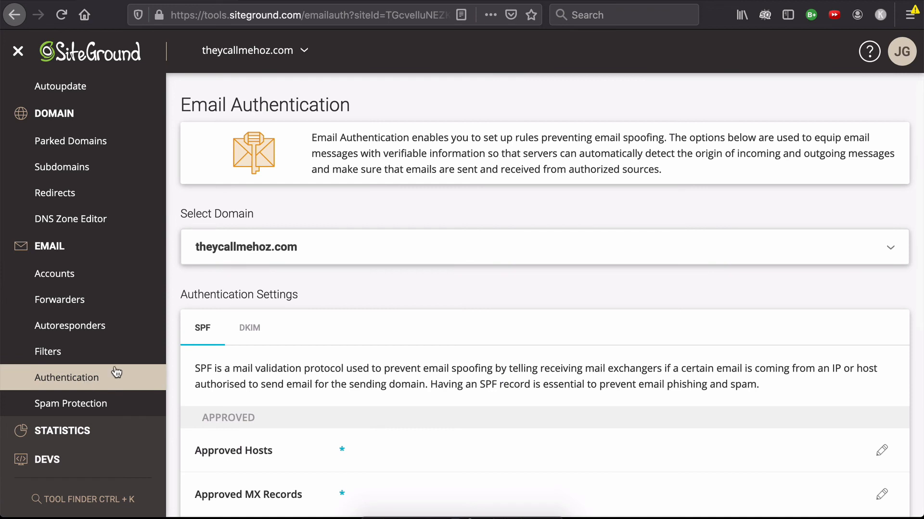
{"action": "left_click", "coordinate": [259, 332]}
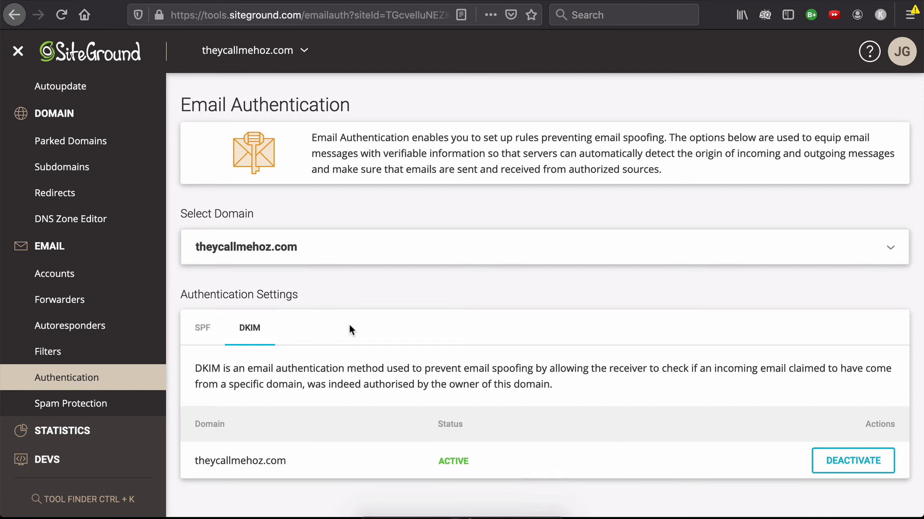
{"action": "left_click", "coordinate": [77, 404]}
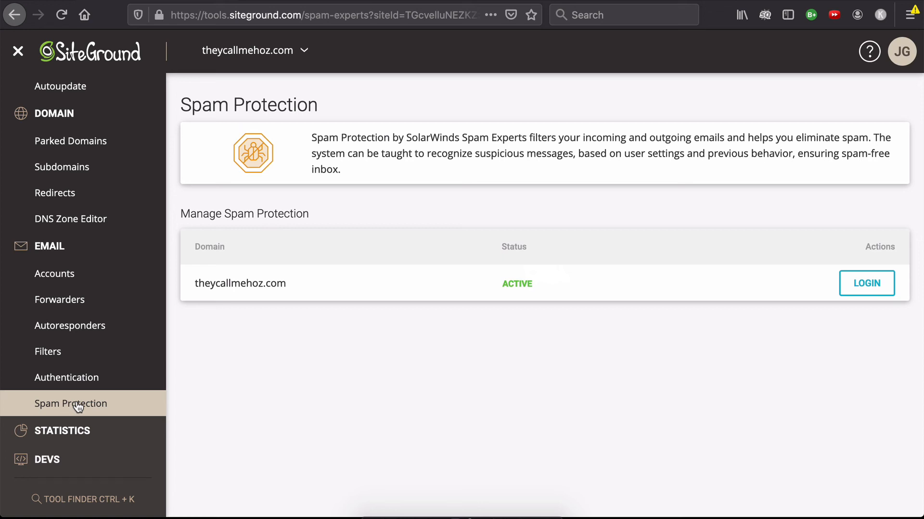
Look over the Statistics and Devs tools, opening the Cron Jobs page and the PHP Manager
{"action": "left_click", "coordinate": [67, 433]}
{"action": "scroll", "coordinate": [66, 434], "scroll_direction": "down", "scroll_amount": 2}
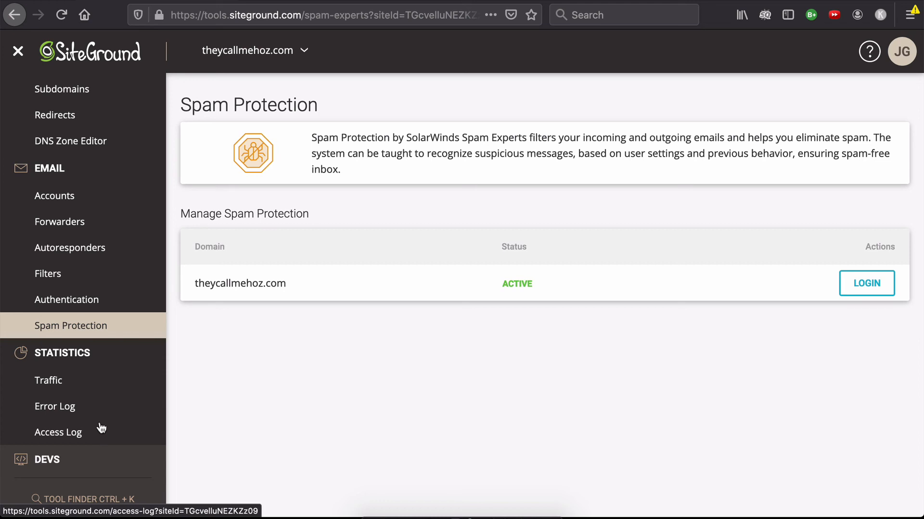
{"action": "scroll", "coordinate": [101, 429], "scroll_direction": "down", "scroll_amount": 3}
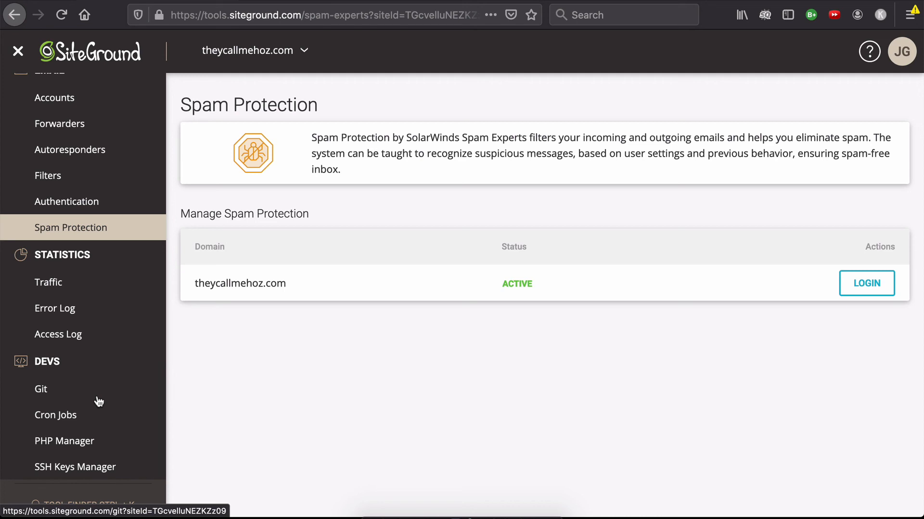
{"action": "left_click", "coordinate": [72, 418]}
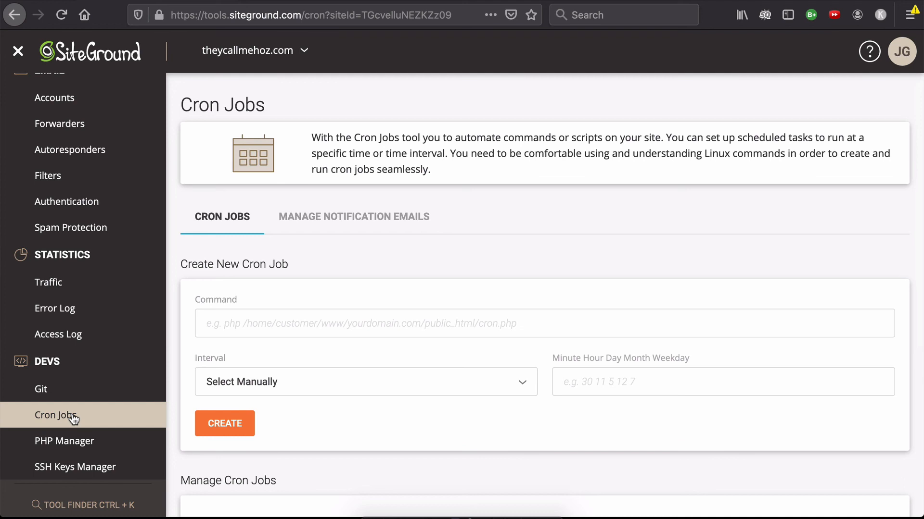
{"action": "left_click", "coordinate": [103, 443]}
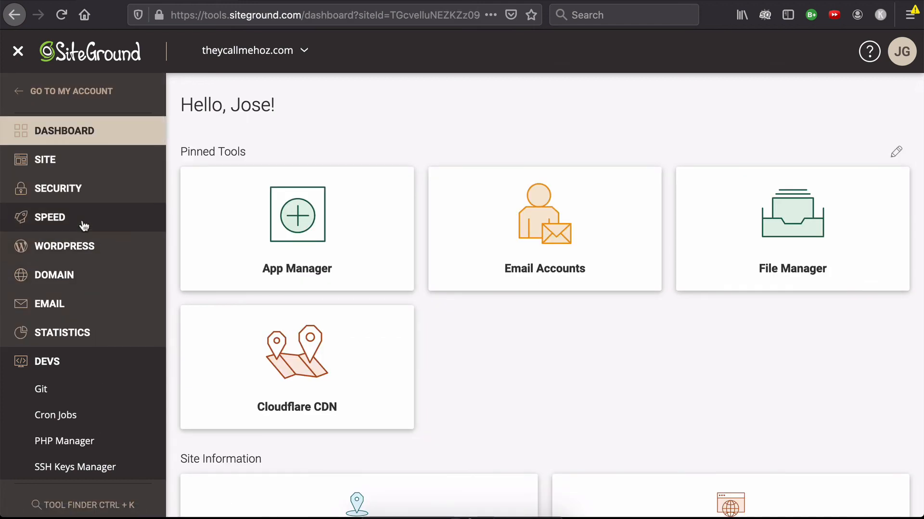
Return to the security tools and view the SSL Manager and the HTTPS Enforce settings
{"action": "left_click", "coordinate": [66, 196]}
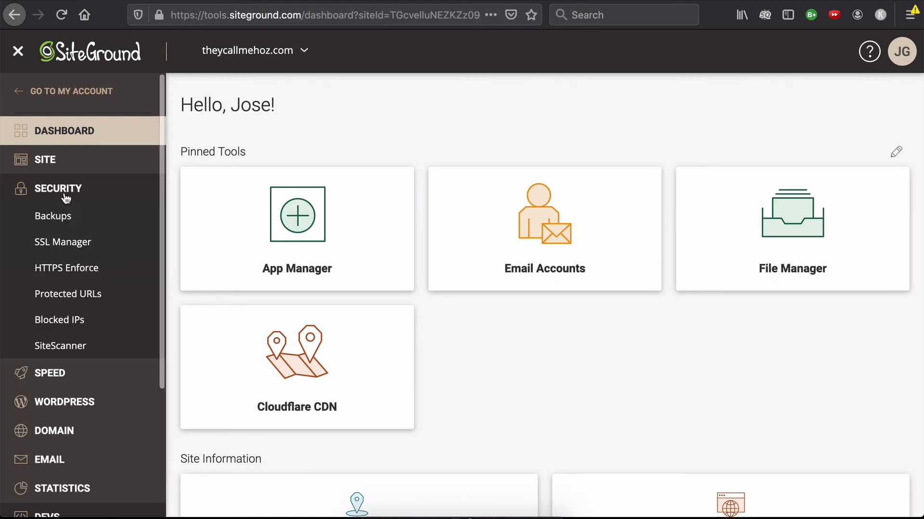
{"action": "left_click", "coordinate": [66, 250]}
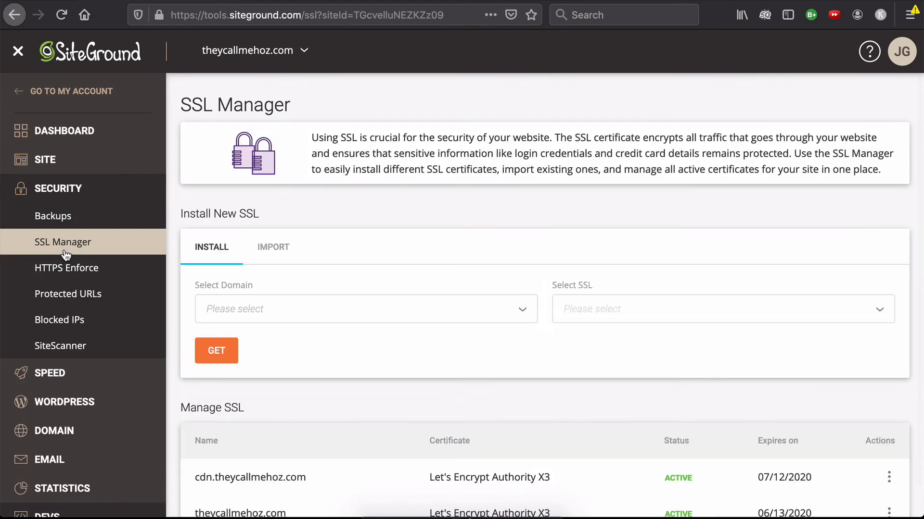
{"action": "left_click", "coordinate": [68, 268]}
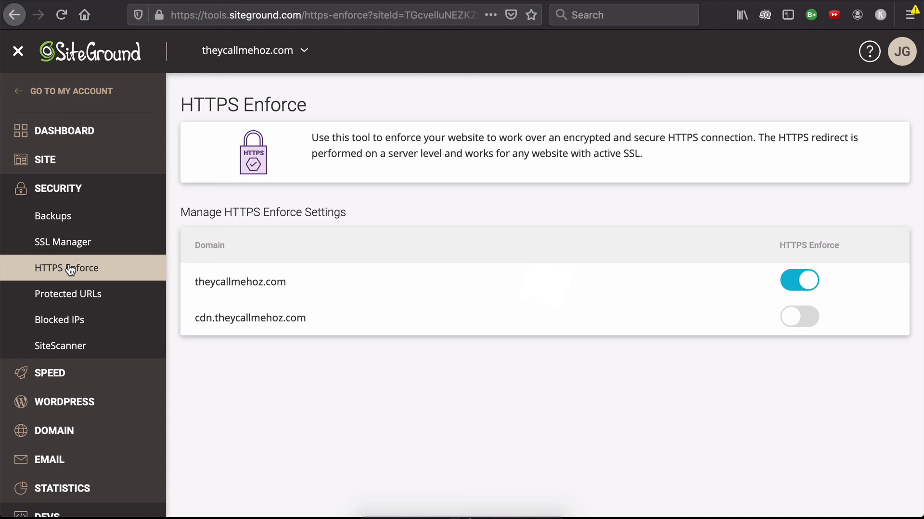
Look over the tools listed in the Speed, Domain, Email and Site categories of the site's navigation
{"action": "scroll", "coordinate": [75, 266], "scroll_direction": "down", "scroll_amount": 5}
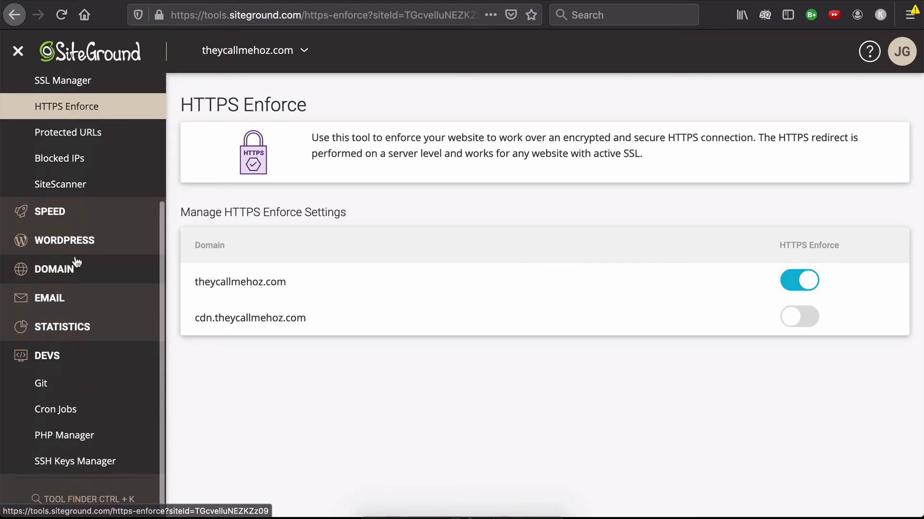
{"action": "left_click", "coordinate": [53, 214]}
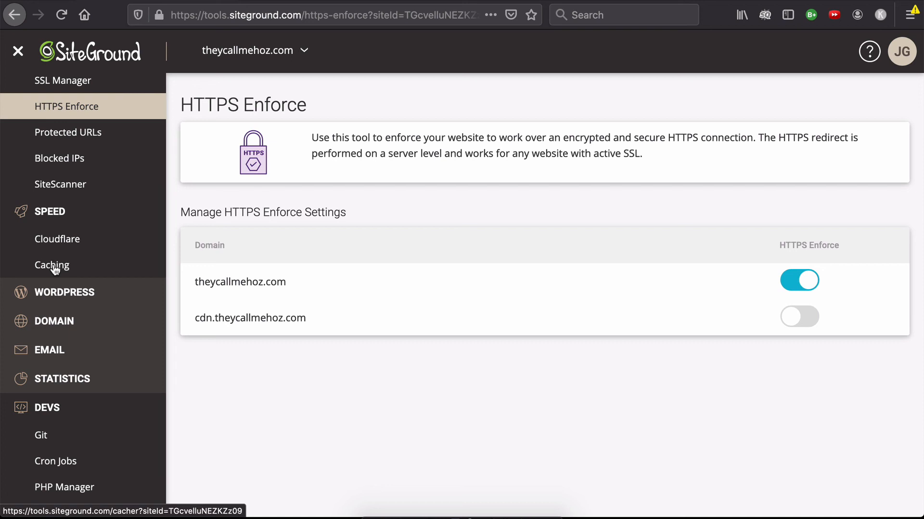
{"action": "left_click", "coordinate": [49, 322]}
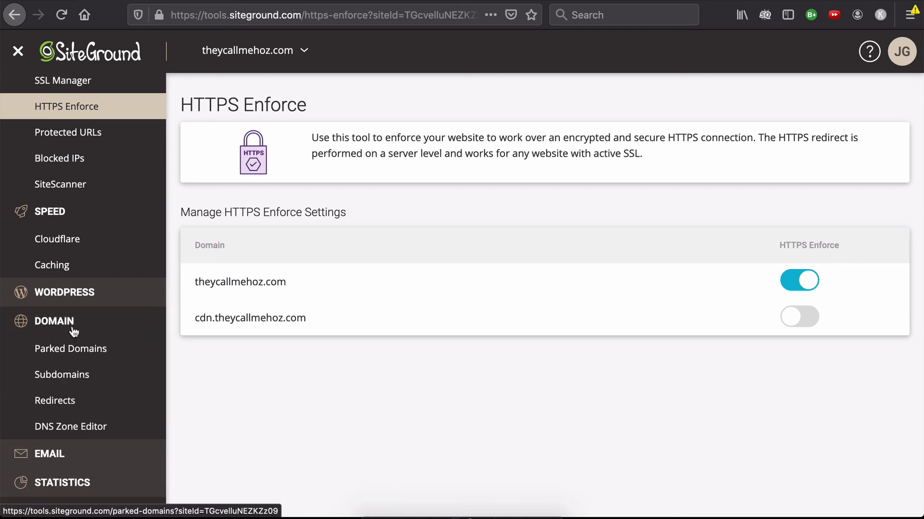
{"action": "scroll", "coordinate": [72, 308], "scroll_direction": "down", "scroll_amount": 3}
{"action": "left_click", "coordinate": [58, 300]}
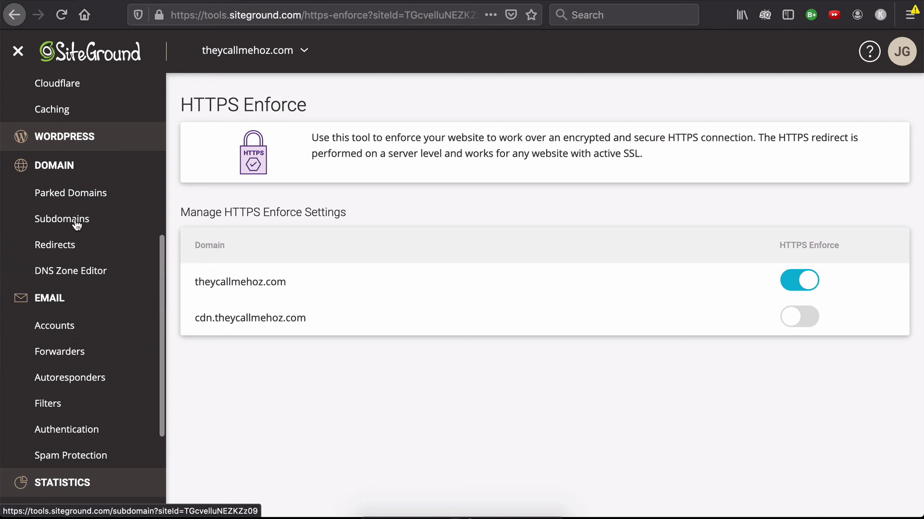
{"action": "scroll", "coordinate": [72, 221], "scroll_direction": "up", "scroll_amount": 10}
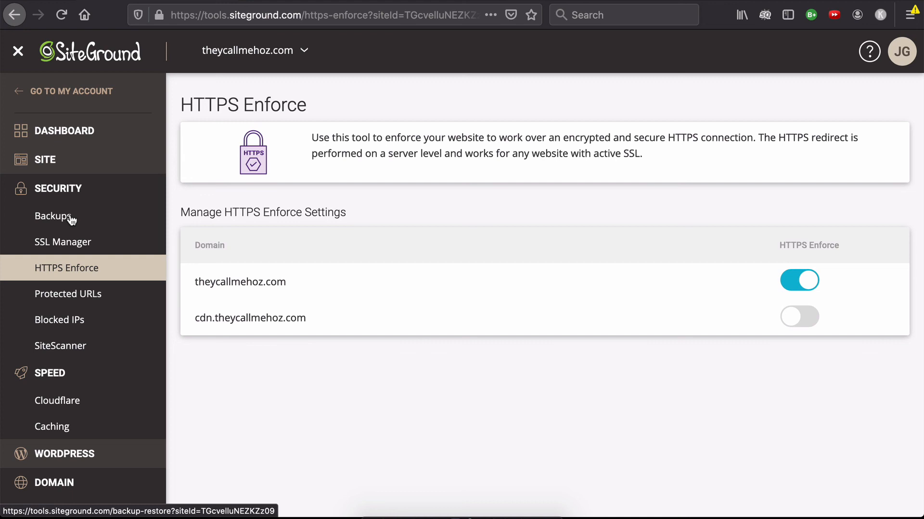
{"action": "left_click", "coordinate": [52, 163]}
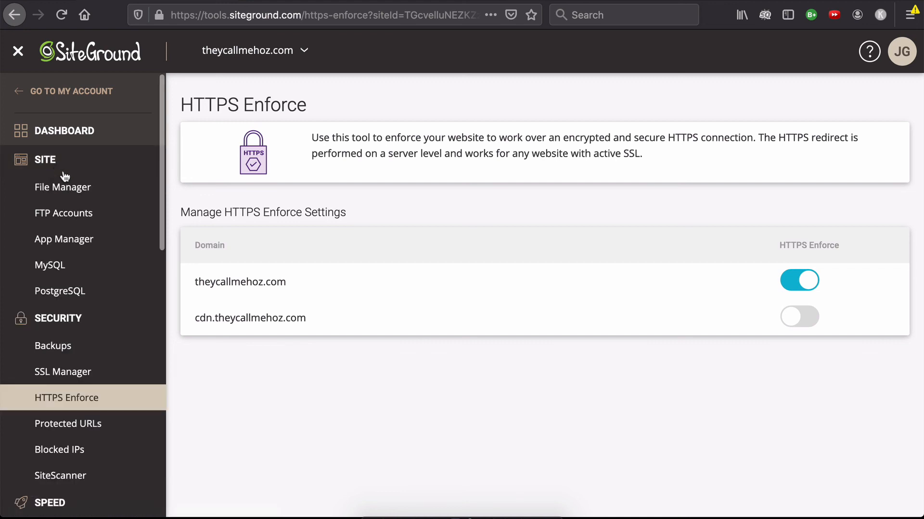